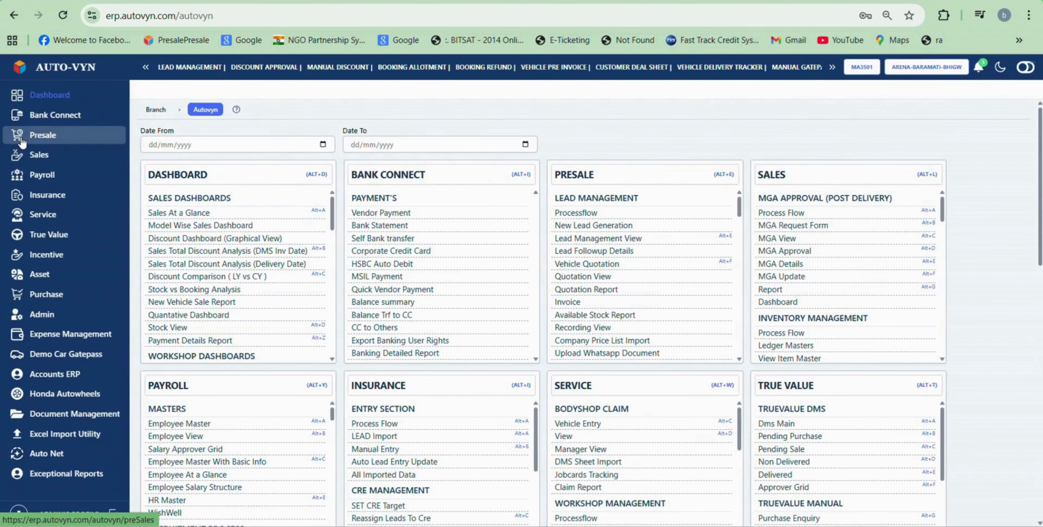
# Step: Open the Ertiga VXI CNG booking from Presale's Vehicle Pre Invoice list
pyautogui.click(21, 138)
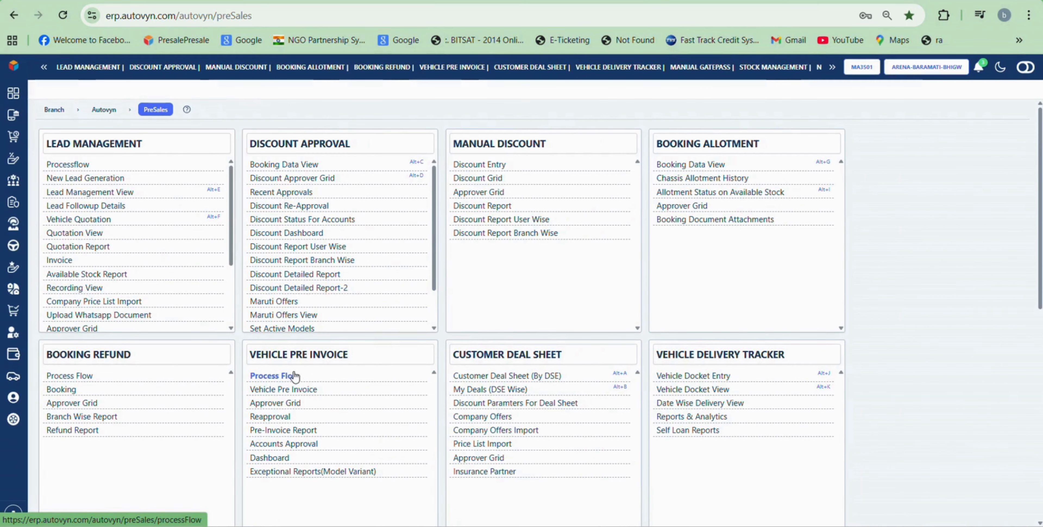
pyautogui.click(296, 390)
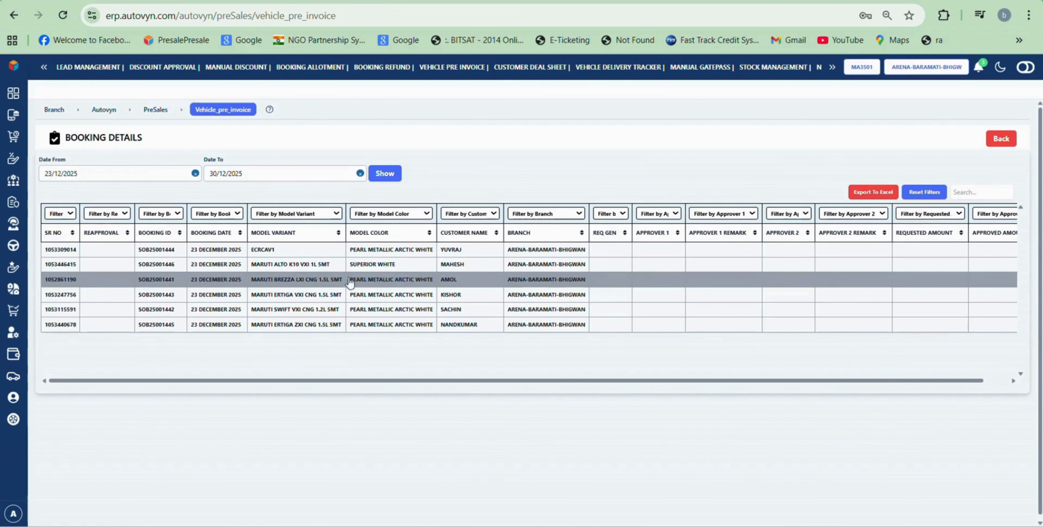
pyautogui.doubleClick(219, 298)
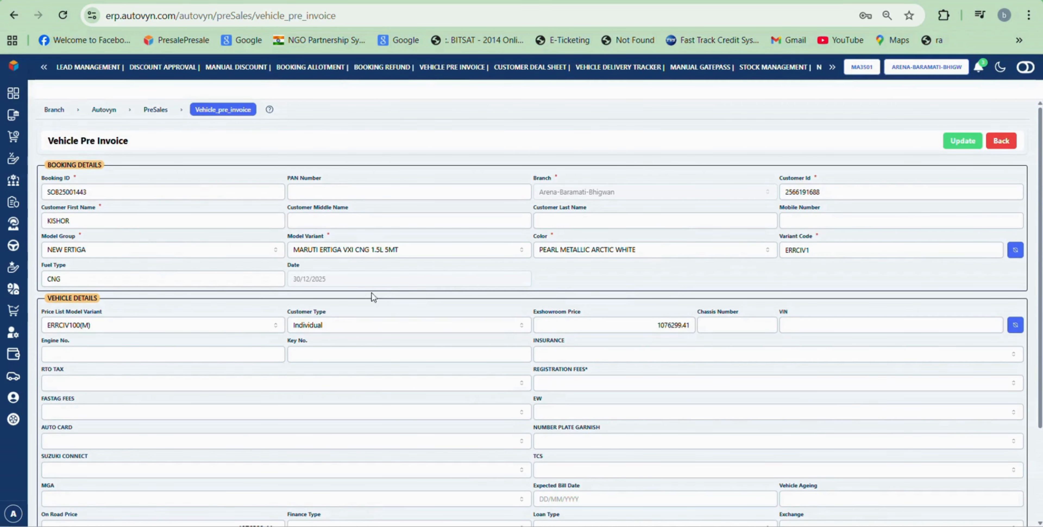
# Step: Pick chassis number B70075 and the VIN suggestion MA3BN22SSJB22088, deleting its last digit
pyautogui.click(717, 327)
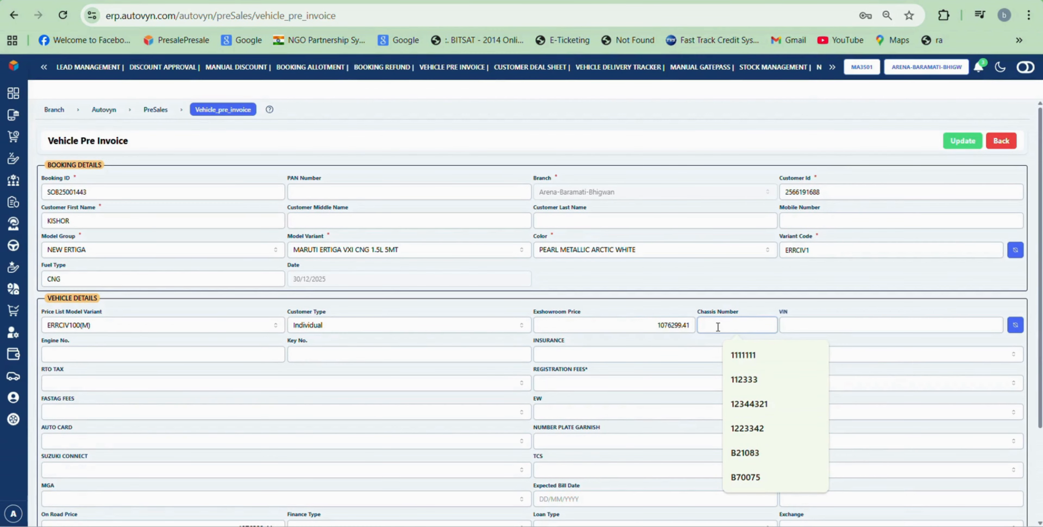
pyautogui.write('B7')
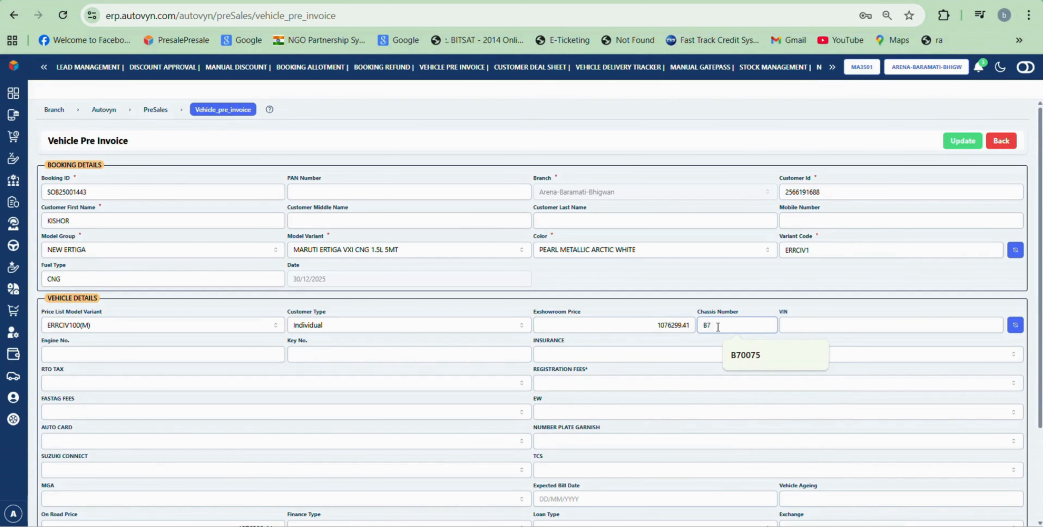
pyautogui.click(761, 357)
pyautogui.click(839, 324)
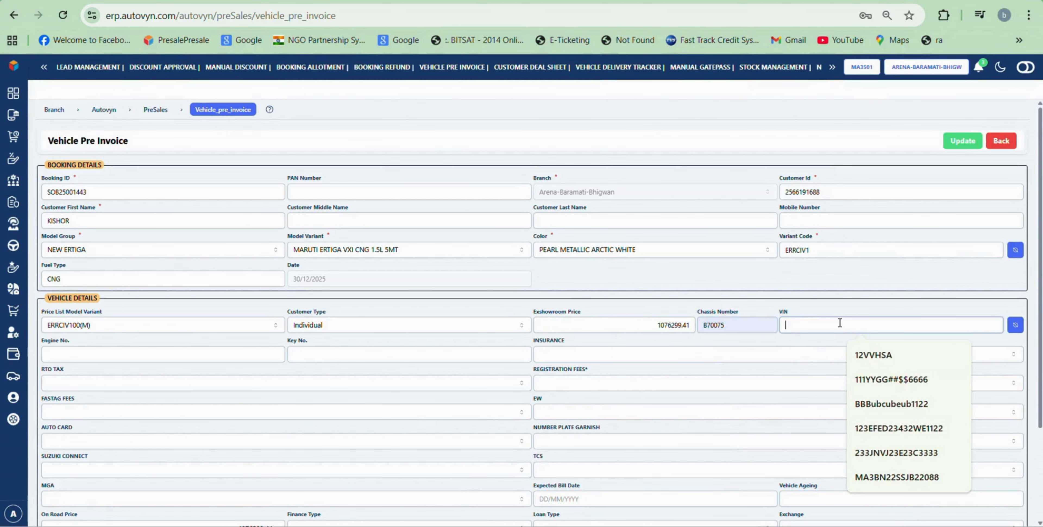
pyautogui.click(893, 476)
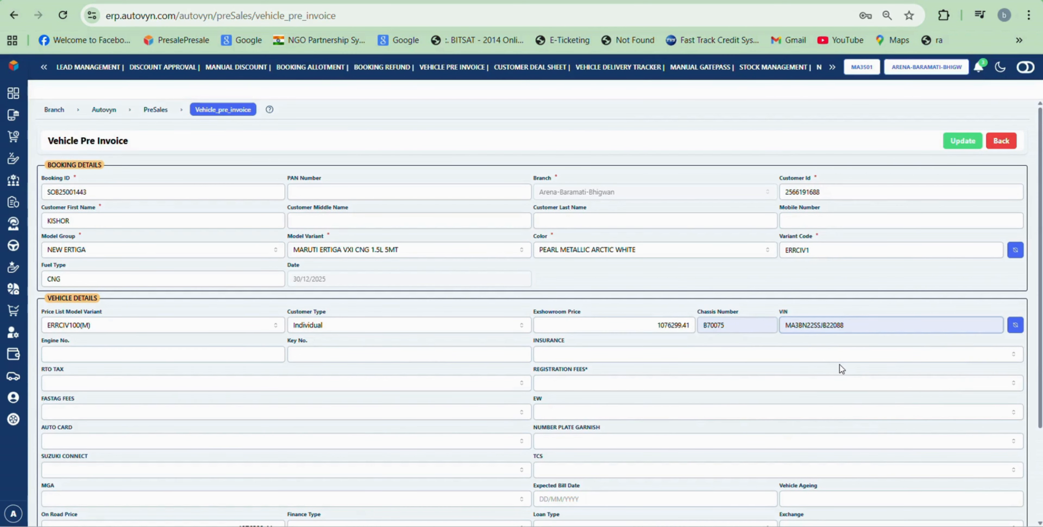
pyautogui.press('BackSpace')
pyautogui.write('0')
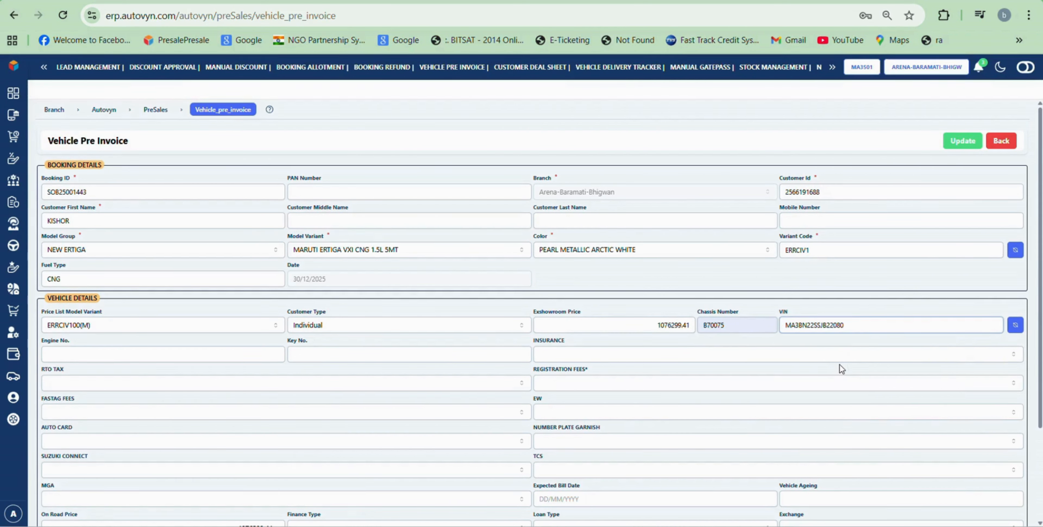
pyautogui.click(165, 360)
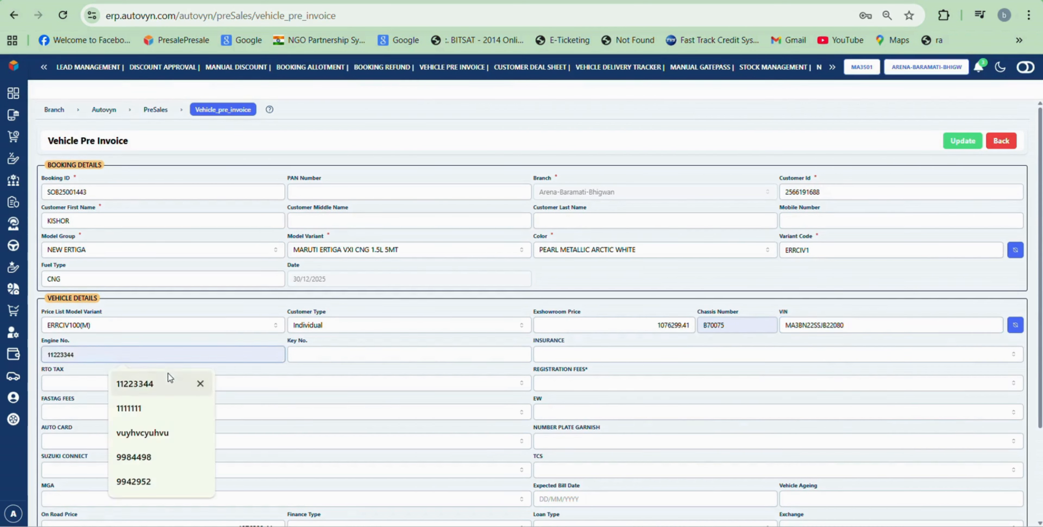
pyautogui.click(170, 462)
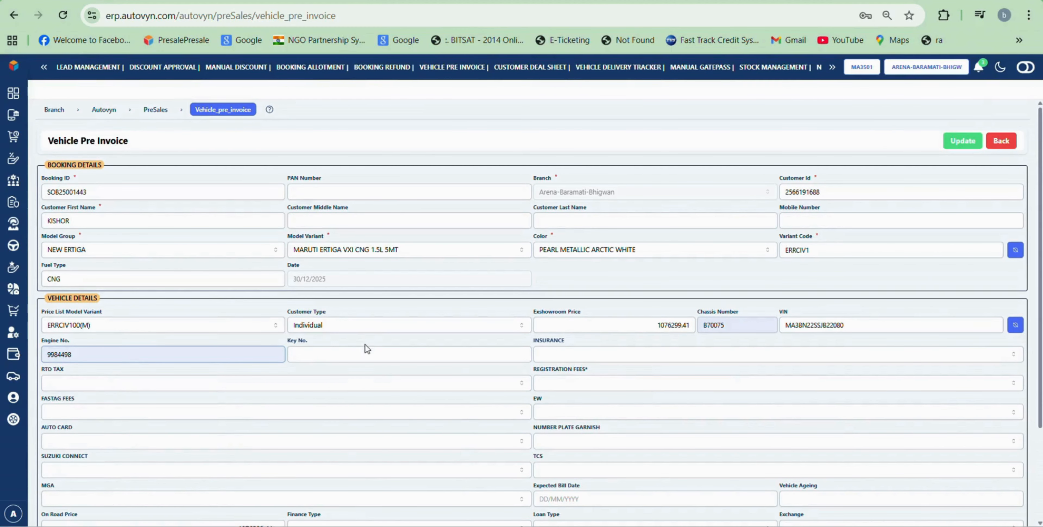
pyautogui.click(358, 356)
pyautogui.write('1111')
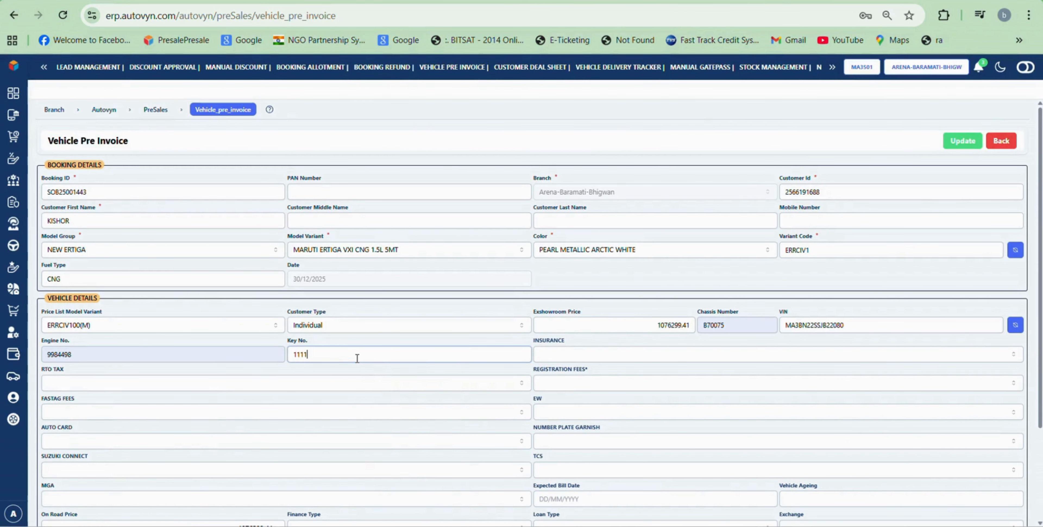
# Step: Set insurance to Yes with insurance type PUNE
pyautogui.click(576, 360)
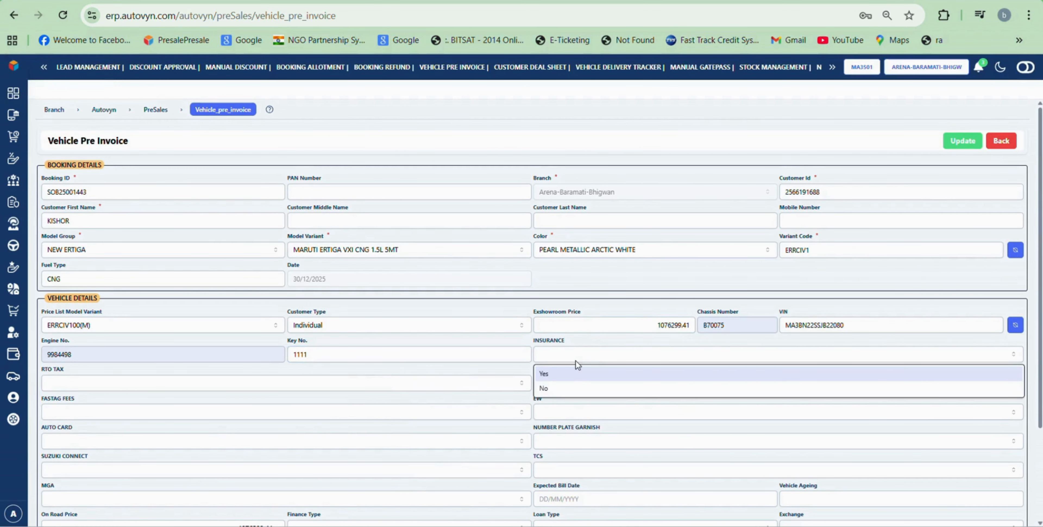
pyautogui.click(567, 375)
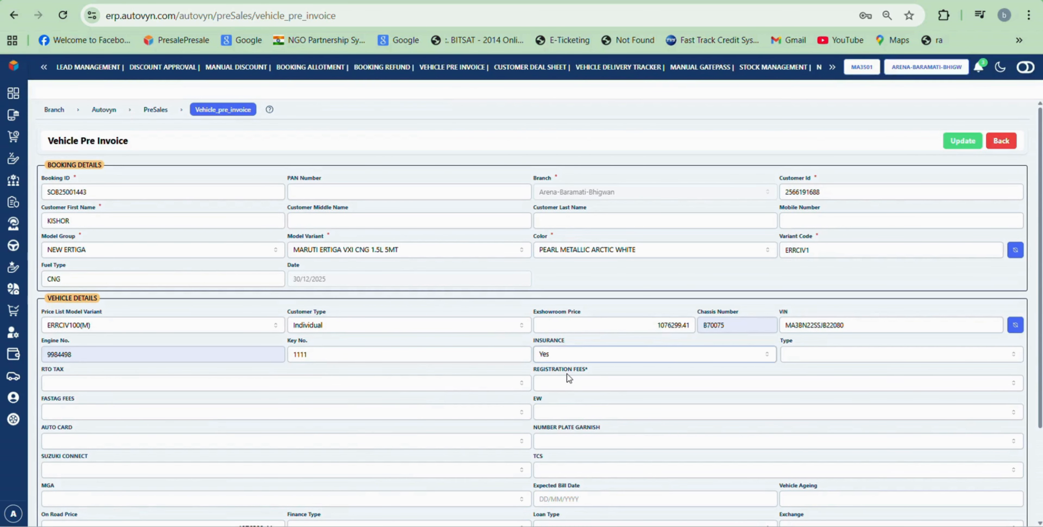
pyautogui.click(794, 362)
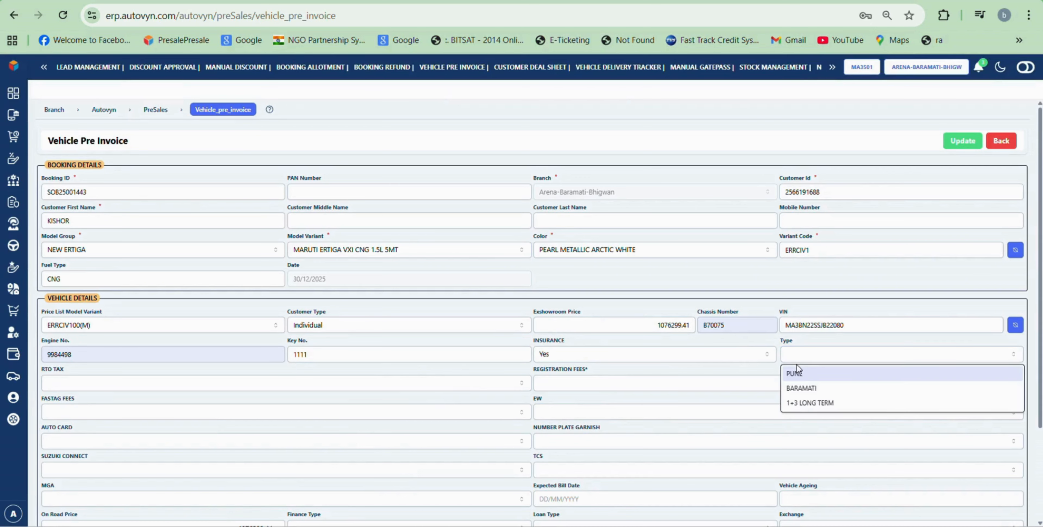
pyautogui.click(803, 375)
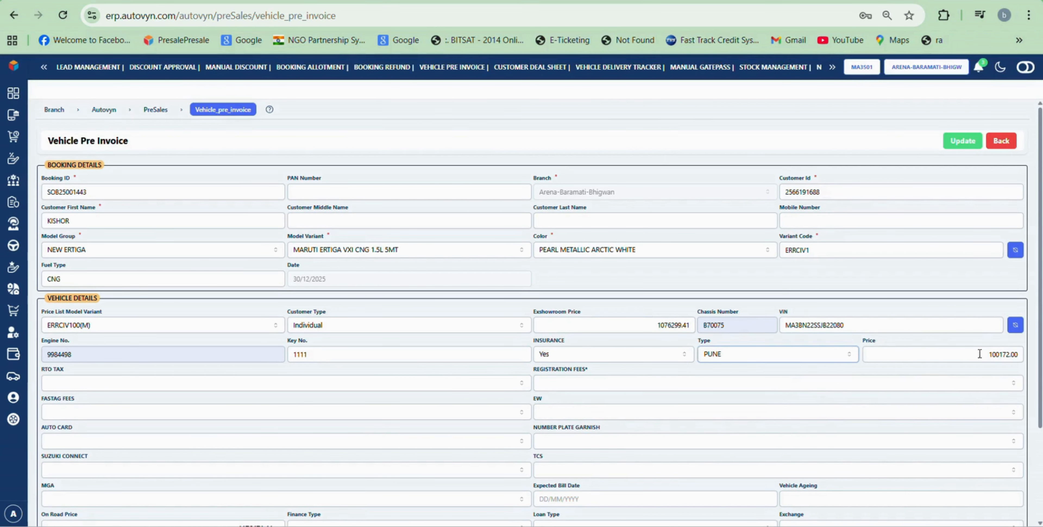
pyautogui.click(367, 386)
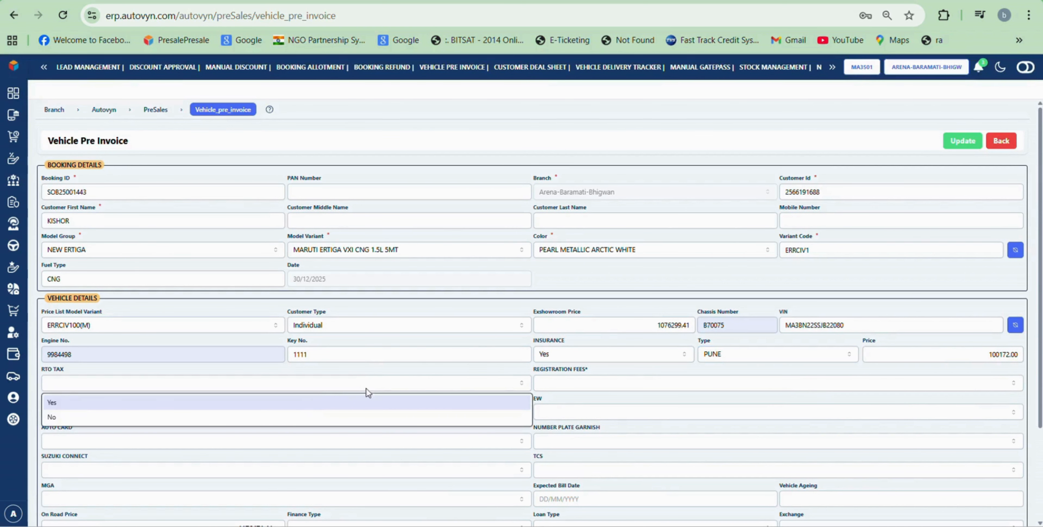
# Step: Set RTO tax to Yes with type INDIVIDUAL and registration fees to Yes
pyautogui.click(316, 404)
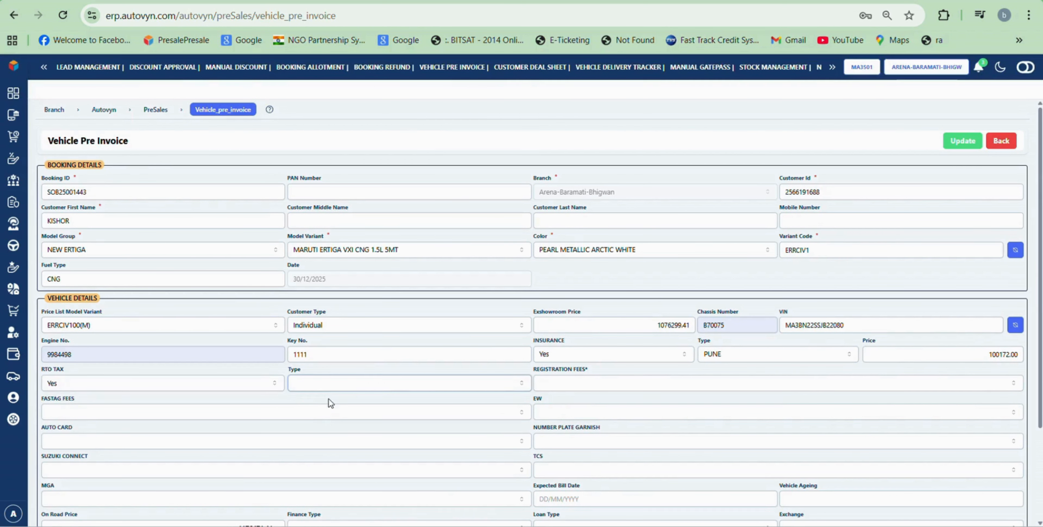
pyautogui.click(367, 390)
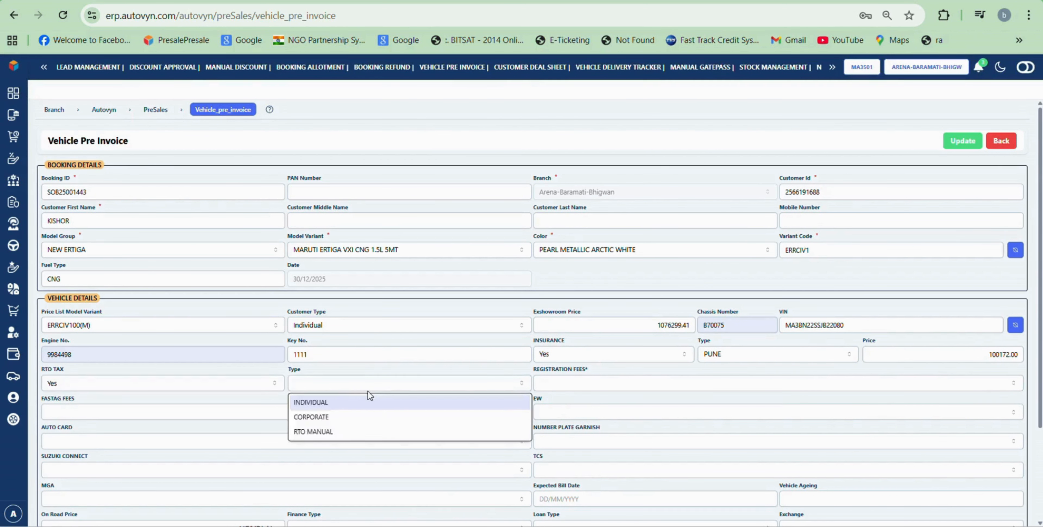
pyautogui.click(353, 406)
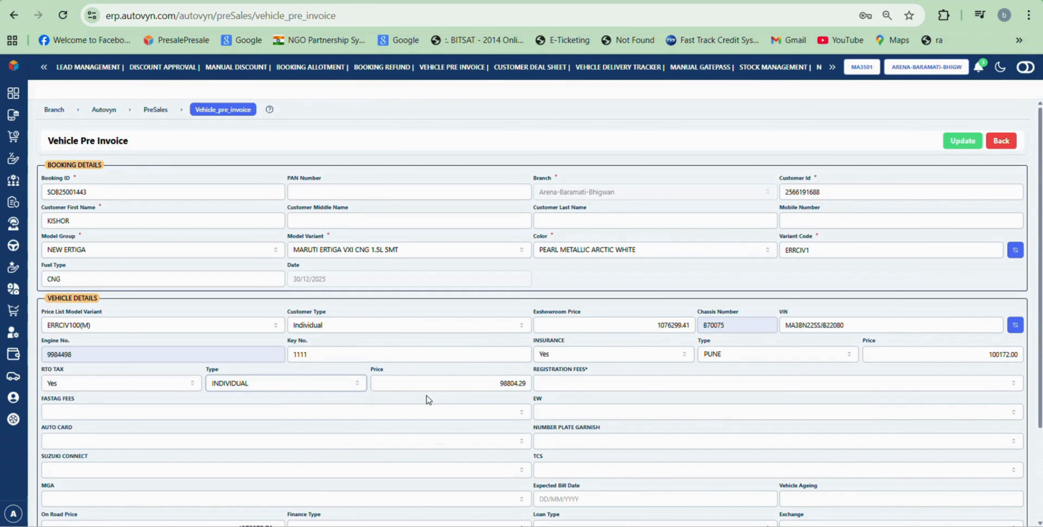
pyautogui.click(572, 388)
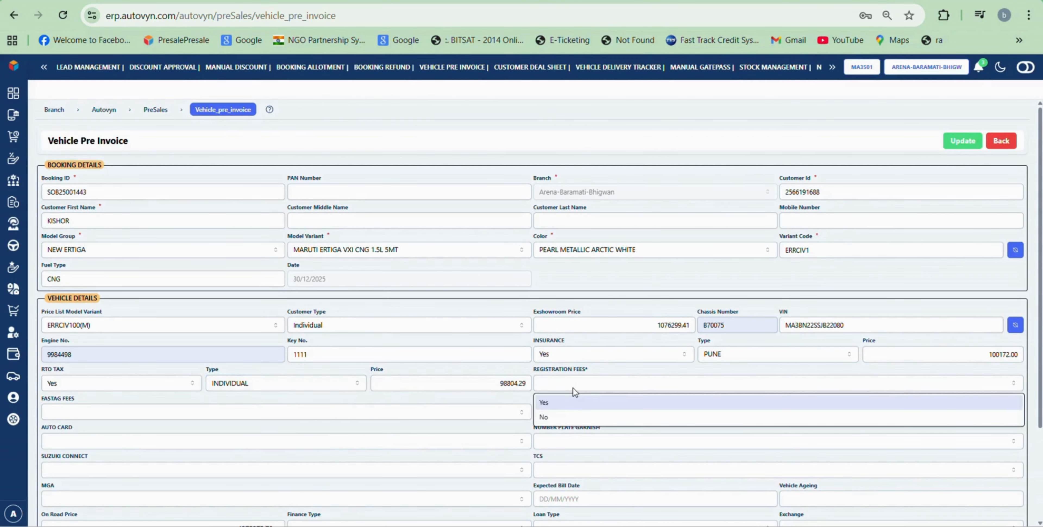
pyautogui.click(574, 401)
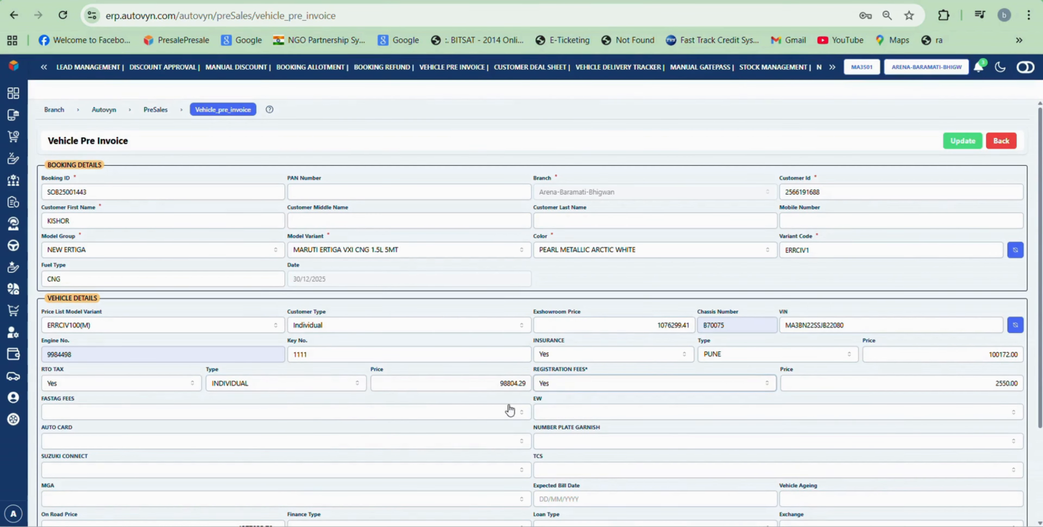
# Step: Set FASTag fees to Yes and include the extended warranty
pyautogui.click(326, 414)
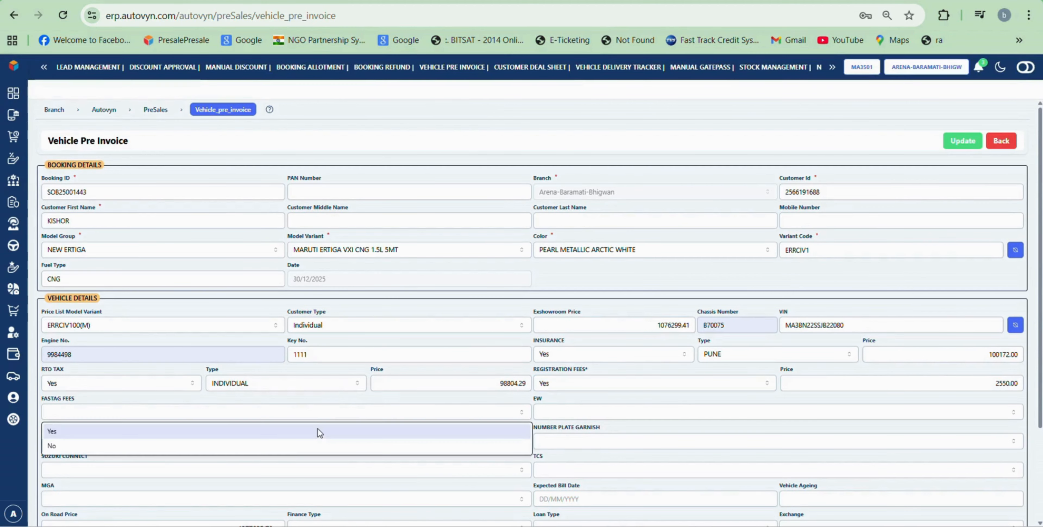
pyautogui.click(287, 450)
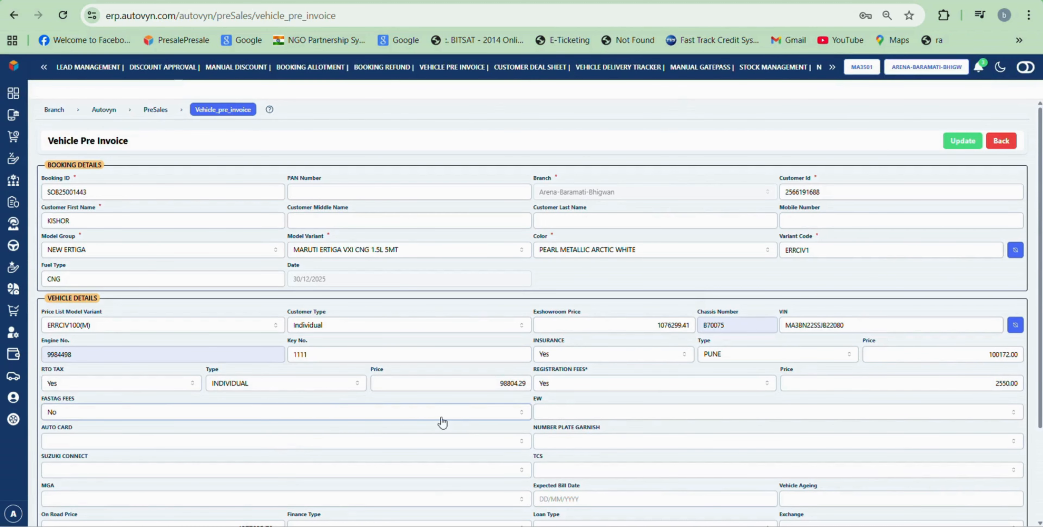
pyautogui.click(396, 417)
pyautogui.click(313, 436)
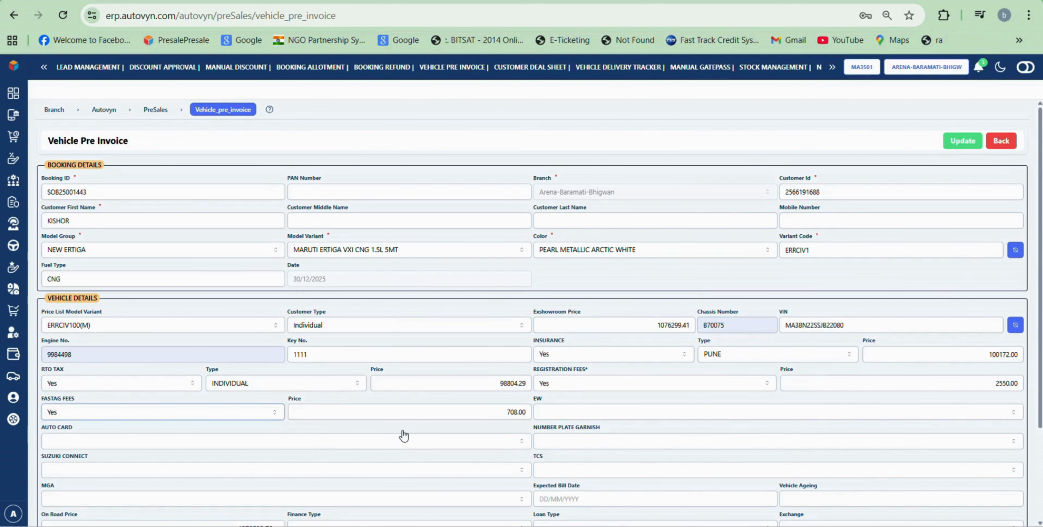
pyautogui.click(614, 417)
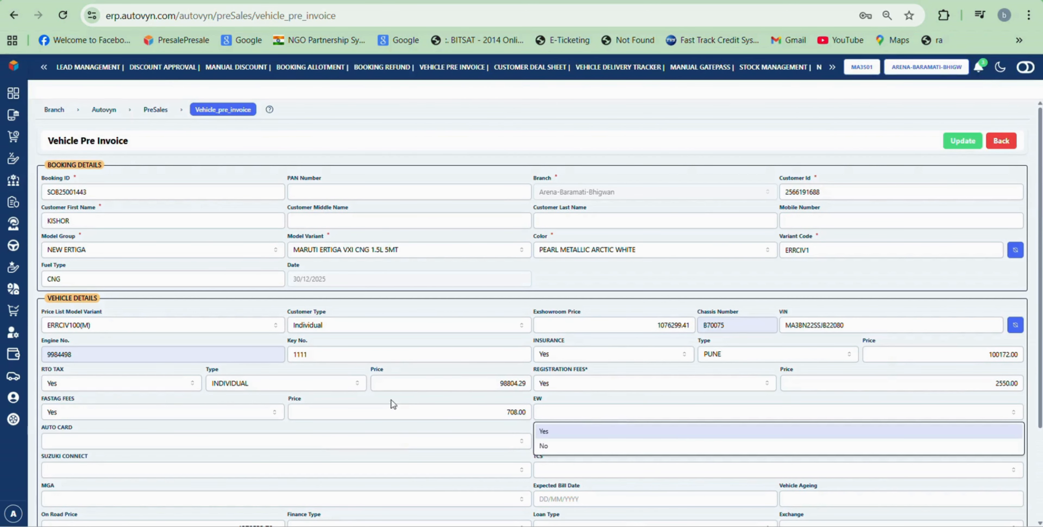
pyautogui.click(555, 431)
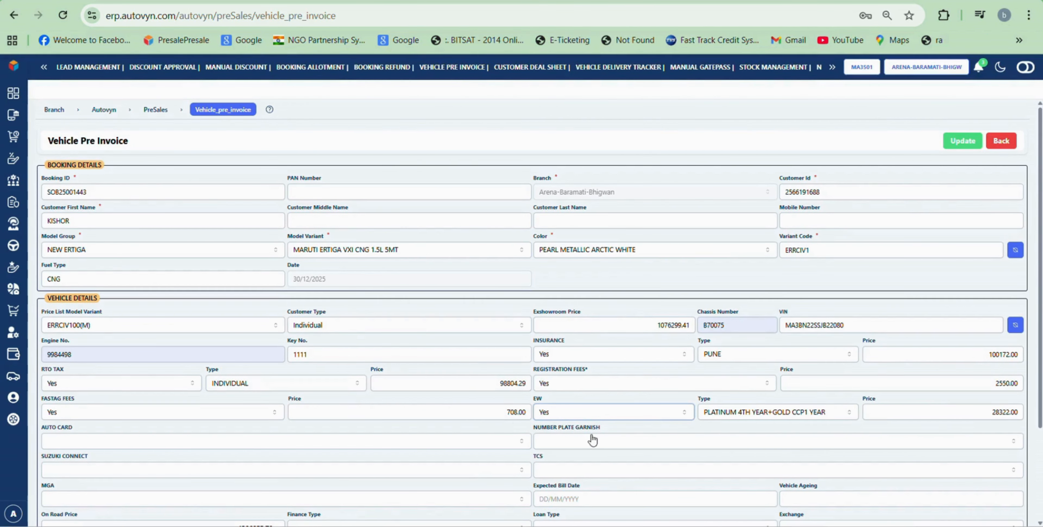
# Step: Set Auto Card to No and Number Plate Garnish to Yes
pyautogui.click(248, 445)
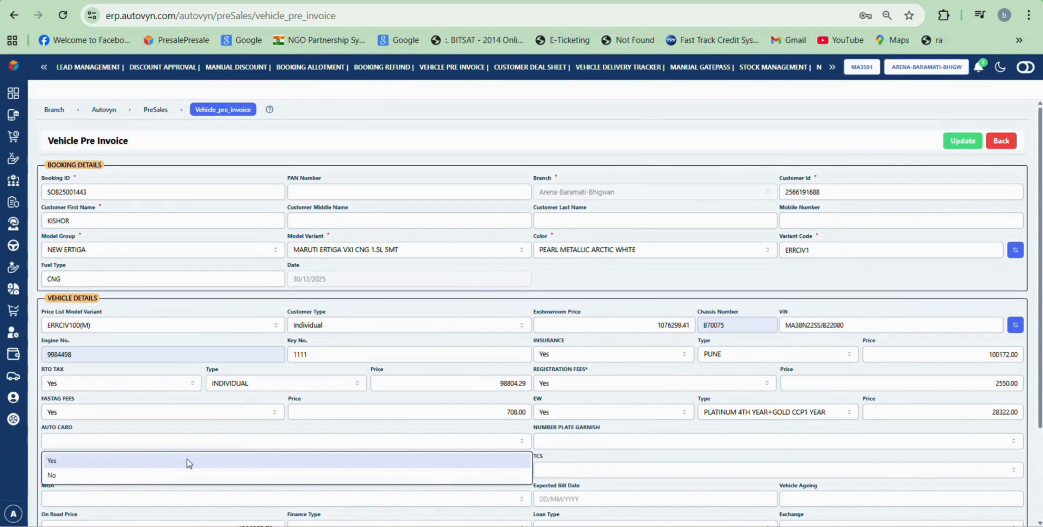
pyautogui.click(145, 476)
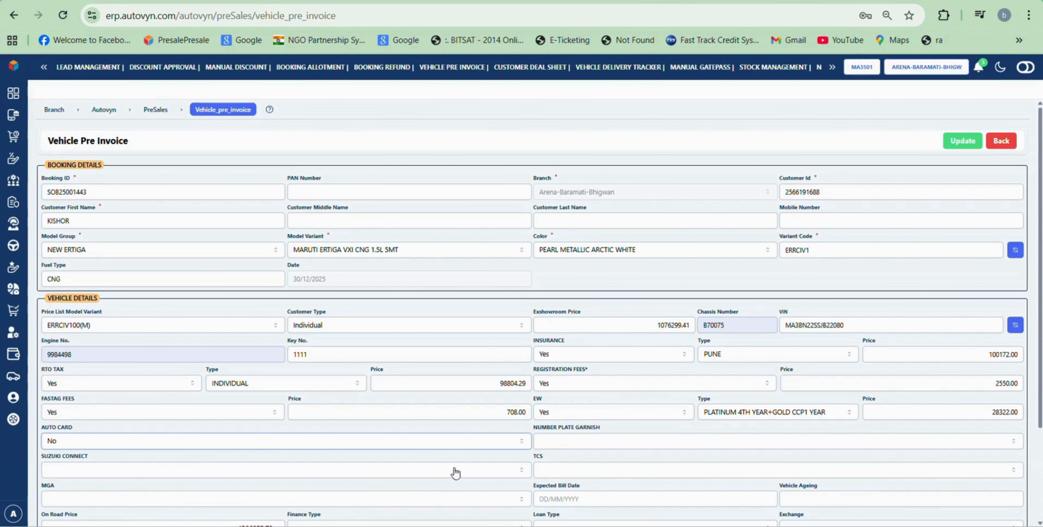
pyautogui.click(577, 447)
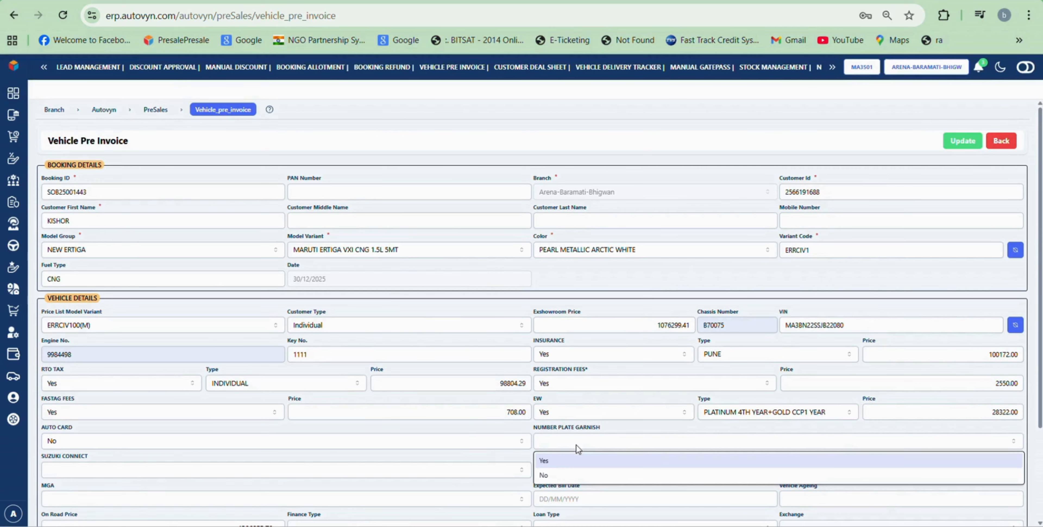
pyautogui.click(560, 466)
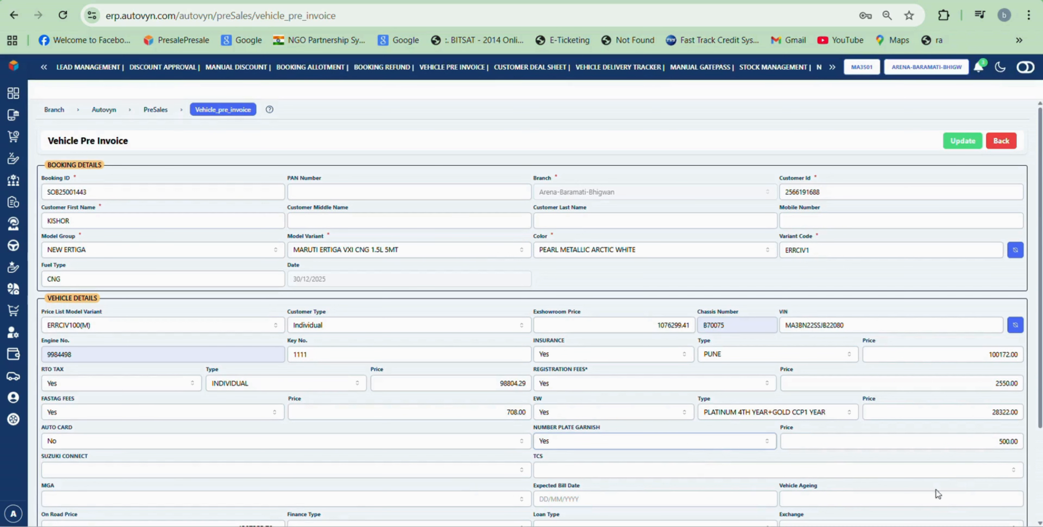
# Step: Add Suzuki Connect priced at 20000 and set TCS to Yes
pyautogui.click(435, 472)
pyautogui.click(397, 478)
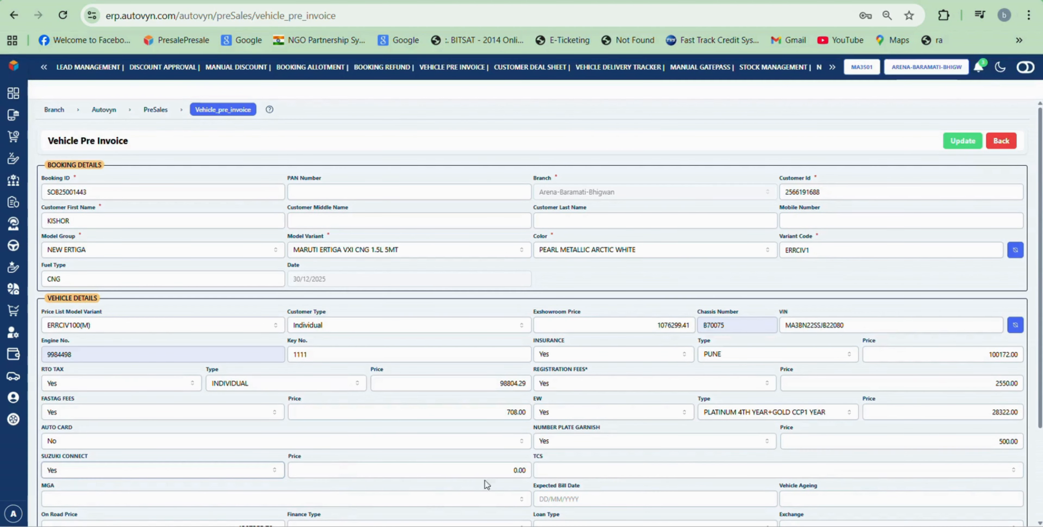
pyautogui.moveTo(525, 471); pyautogui.dragTo(505, 472)
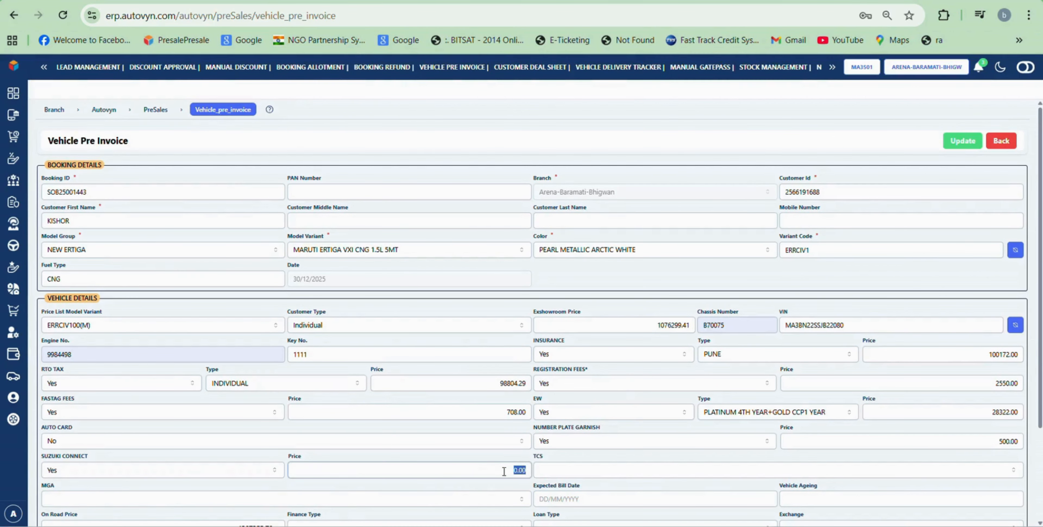
pyautogui.write('200')
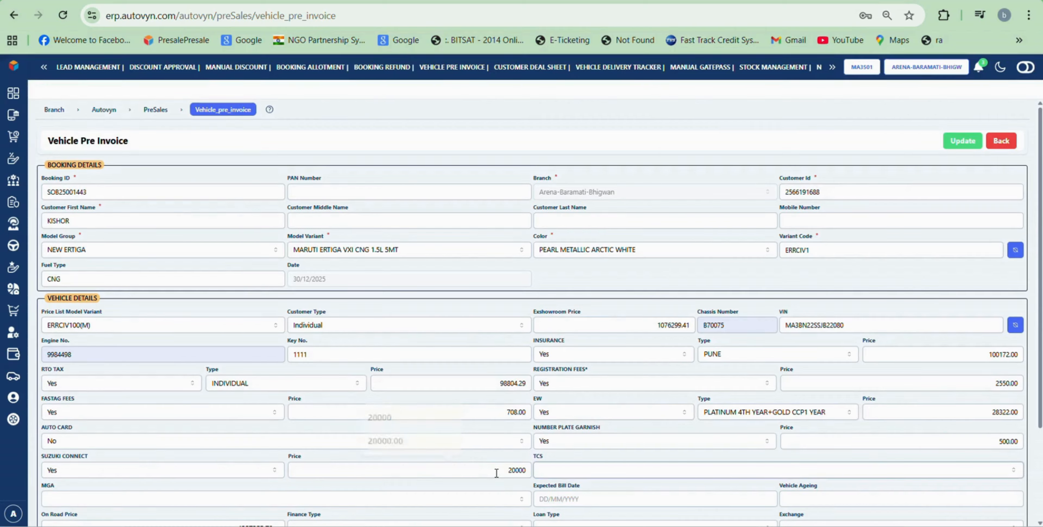
pyautogui.press('Tab')
pyautogui.click(589, 473)
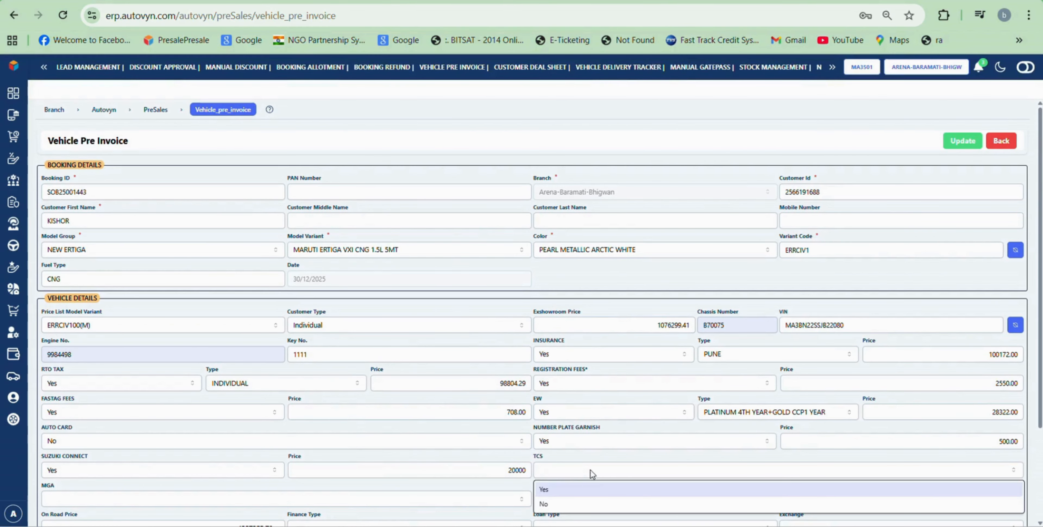
pyautogui.click(571, 488)
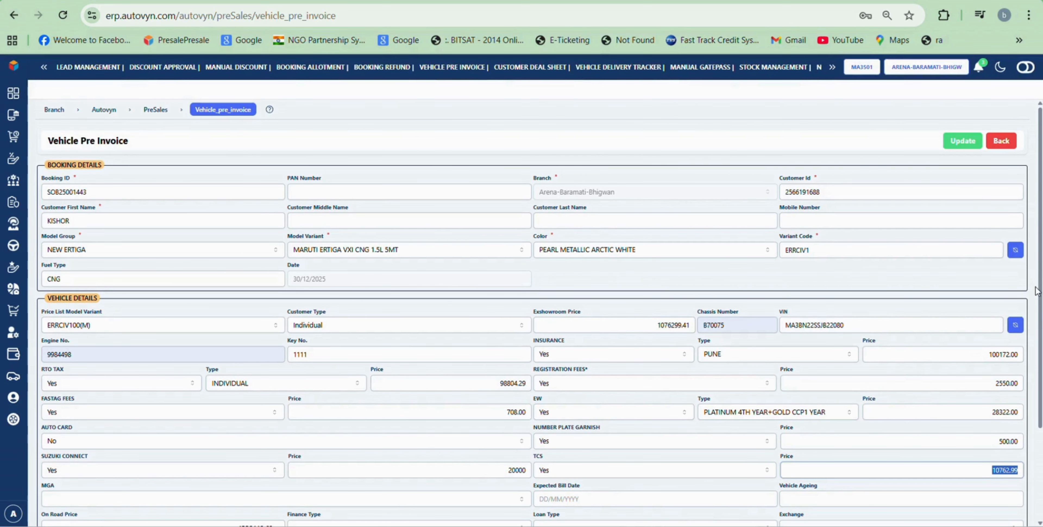
pyautogui.moveTo(1041, 281); pyautogui.dragTo(1042, 345)
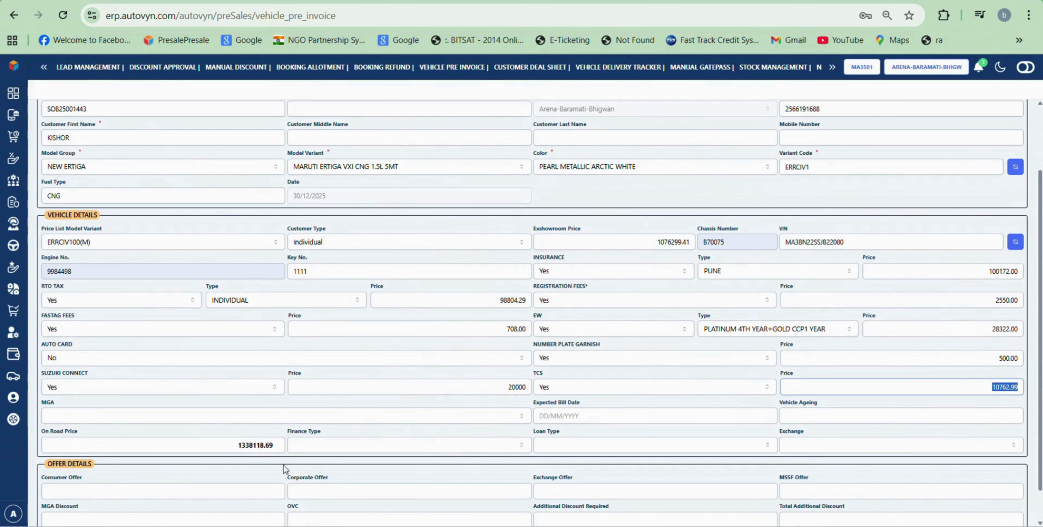
# Step: Add MGA of type NEXA ESSENTIALS priced at 30000
pyautogui.click(258, 417)
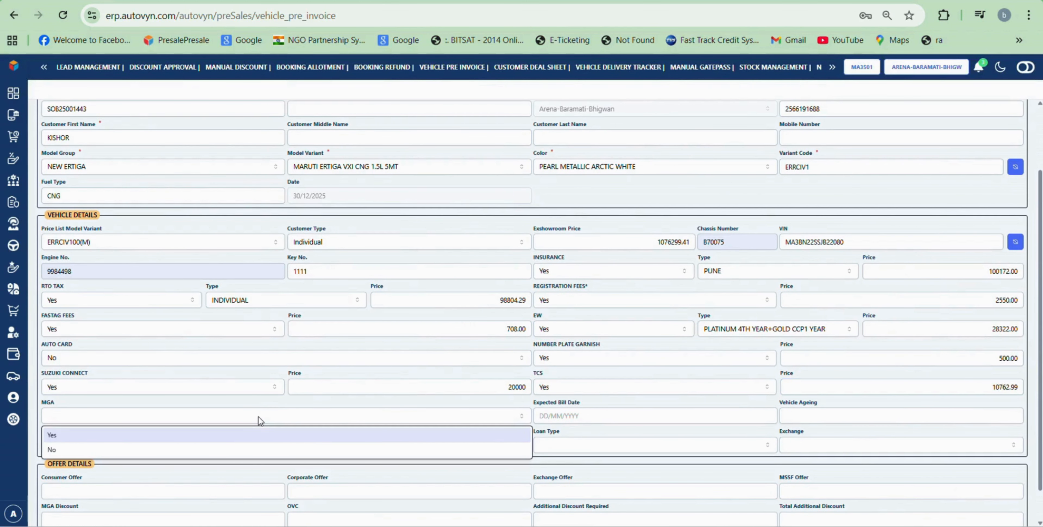
pyautogui.click(219, 442)
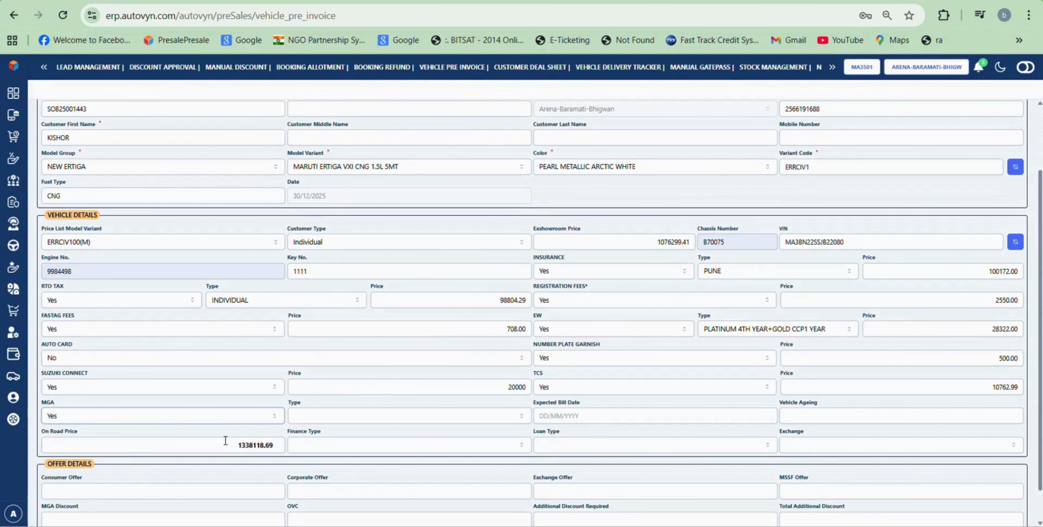
pyautogui.click(440, 421)
pyautogui.click(425, 435)
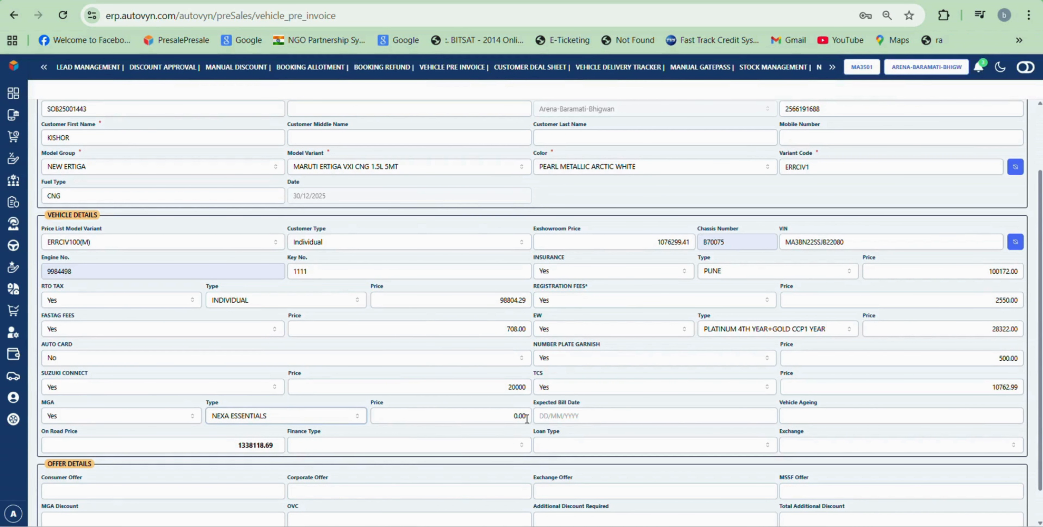
pyautogui.moveTo(526, 419); pyautogui.dragTo(501, 422)
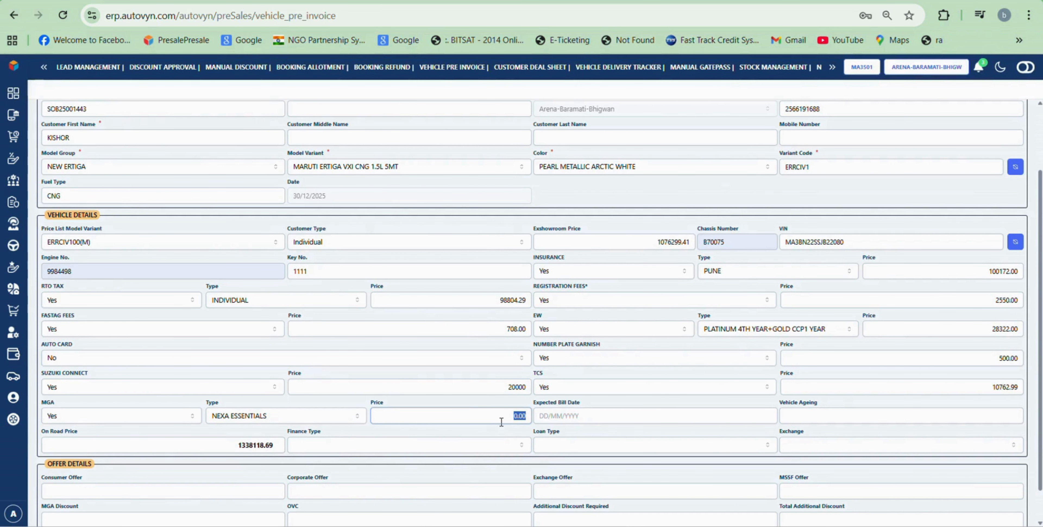
pyautogui.write('30000')
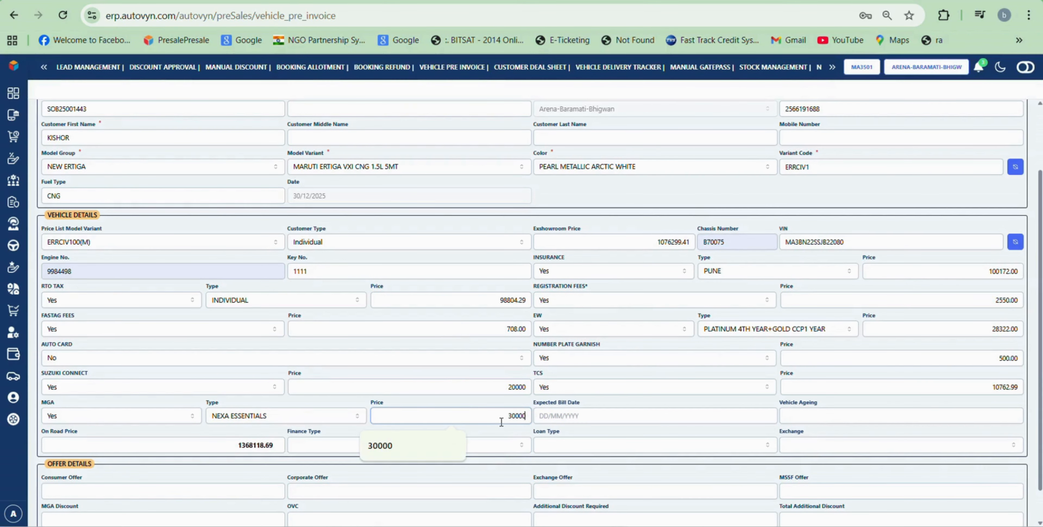
pyautogui.press('Tab')
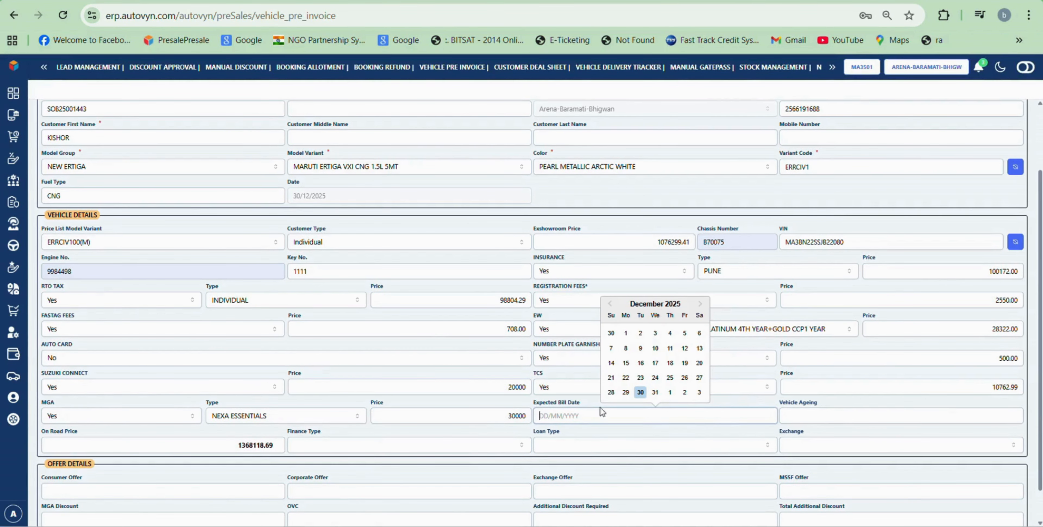
# Step: Set the expected bill date to 15/01/2026 and vehicle ageing to 10
pyautogui.click(700, 304)
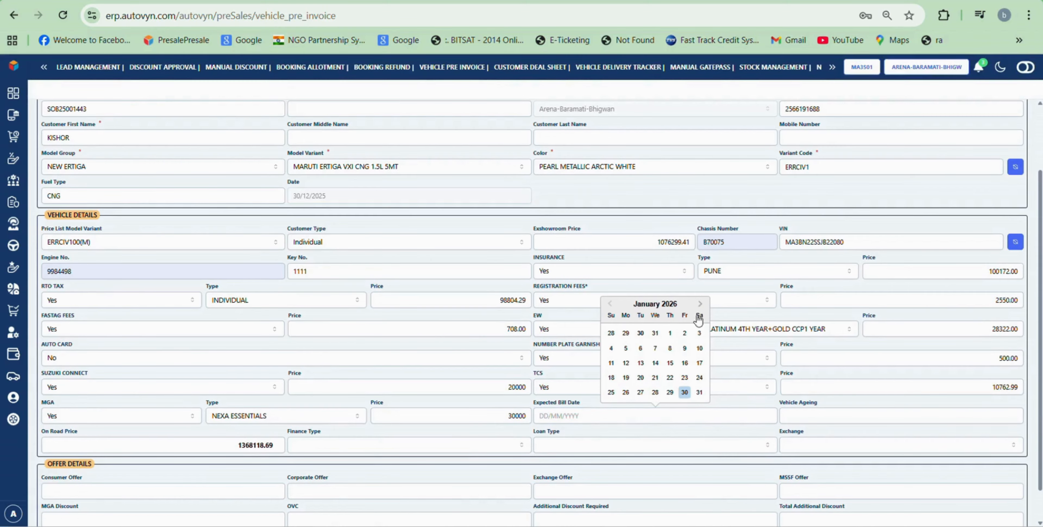
pyautogui.click(670, 363)
pyautogui.click(816, 419)
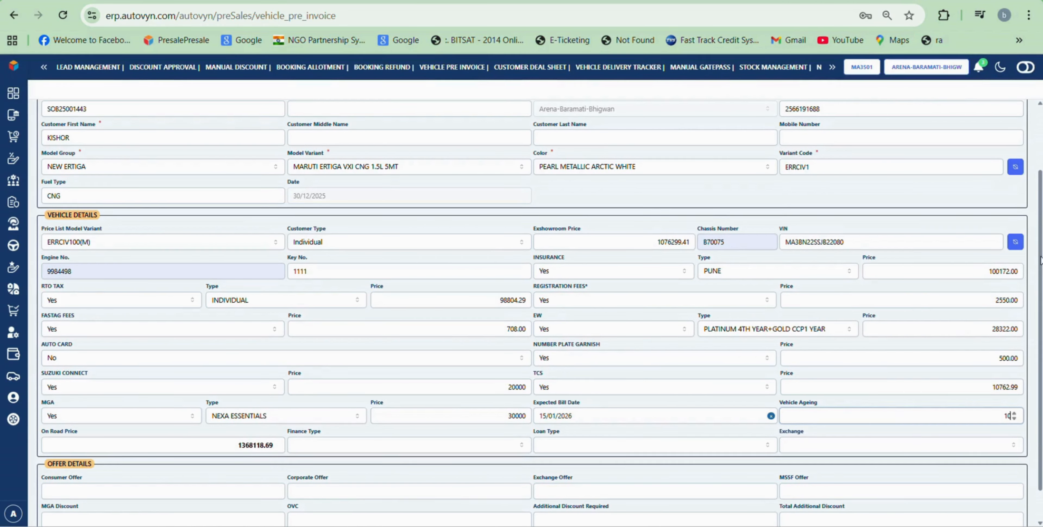
pyautogui.scroll(-2, 1040, 261)
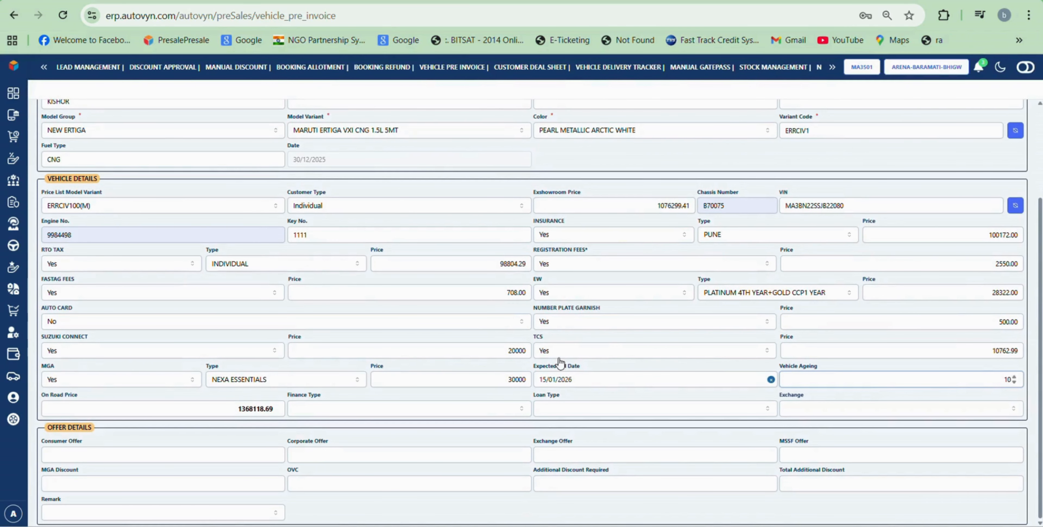
# Step: Set finance type NO, loan type CASH and exchange NO
pyautogui.click(490, 409)
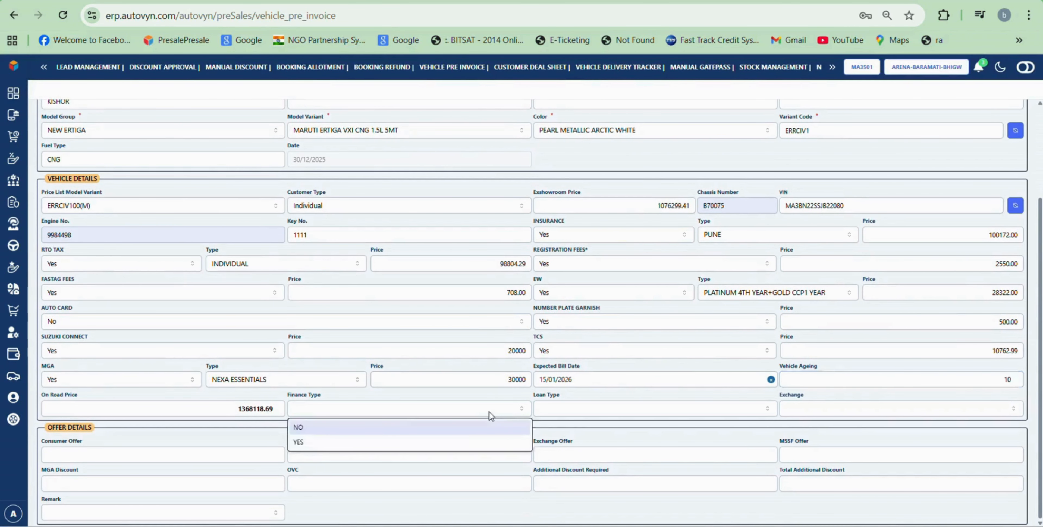
pyautogui.click(409, 443)
pyautogui.click(580, 412)
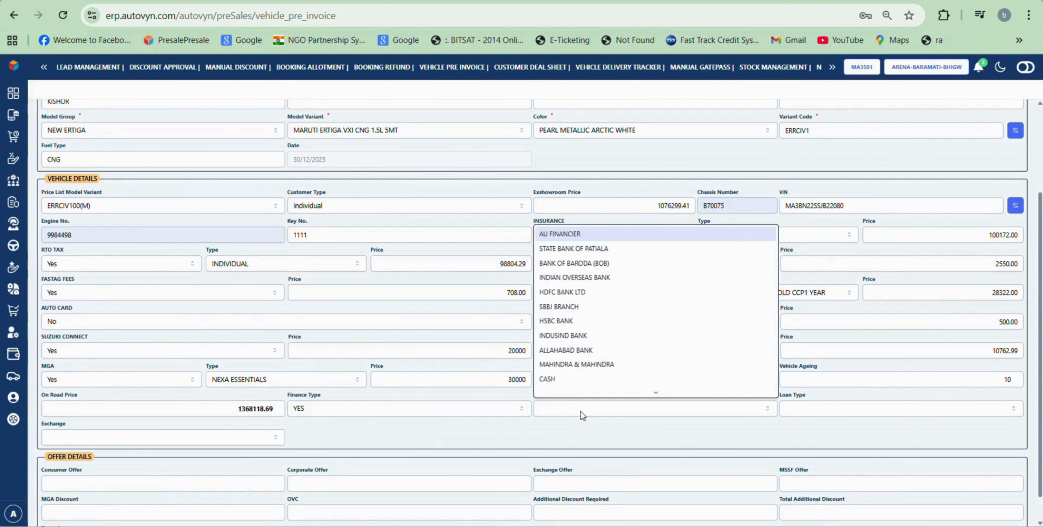
pyautogui.click(464, 413)
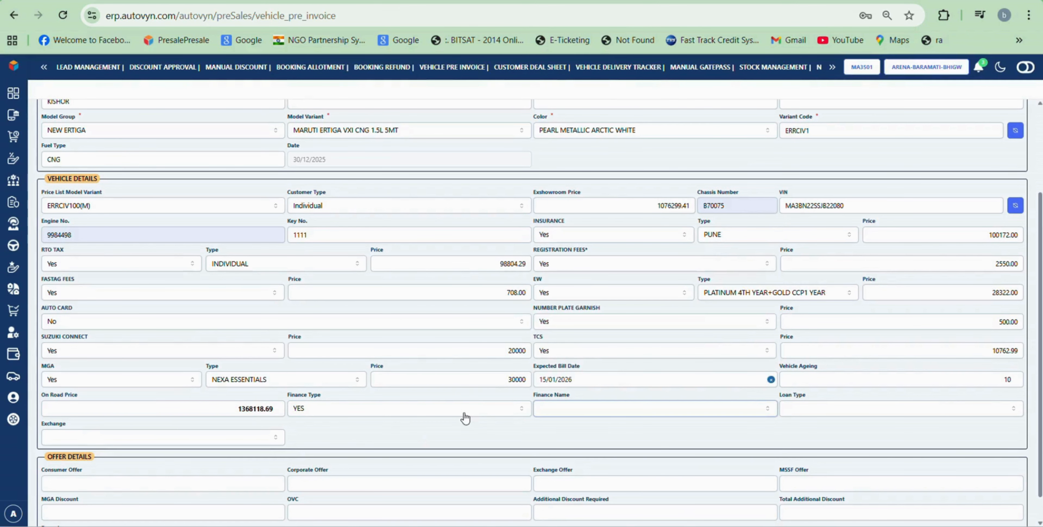
pyautogui.click(485, 411)
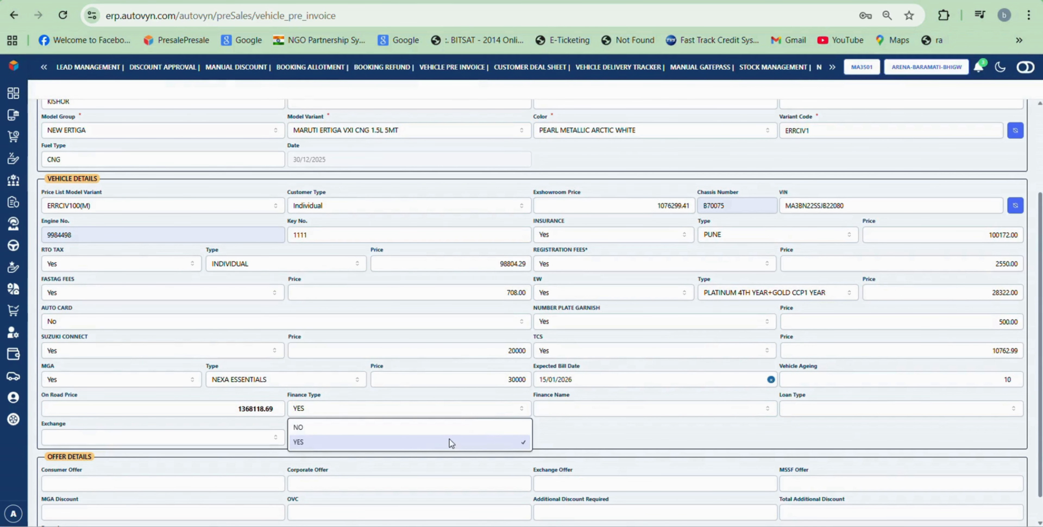
pyautogui.click(454, 429)
pyautogui.click(620, 408)
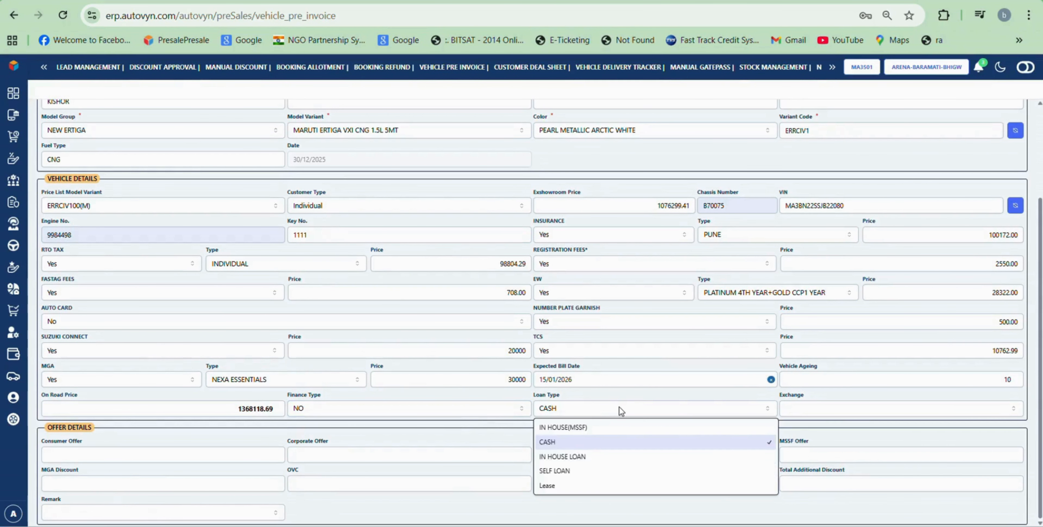
pyautogui.click(620, 408)
pyautogui.click(824, 414)
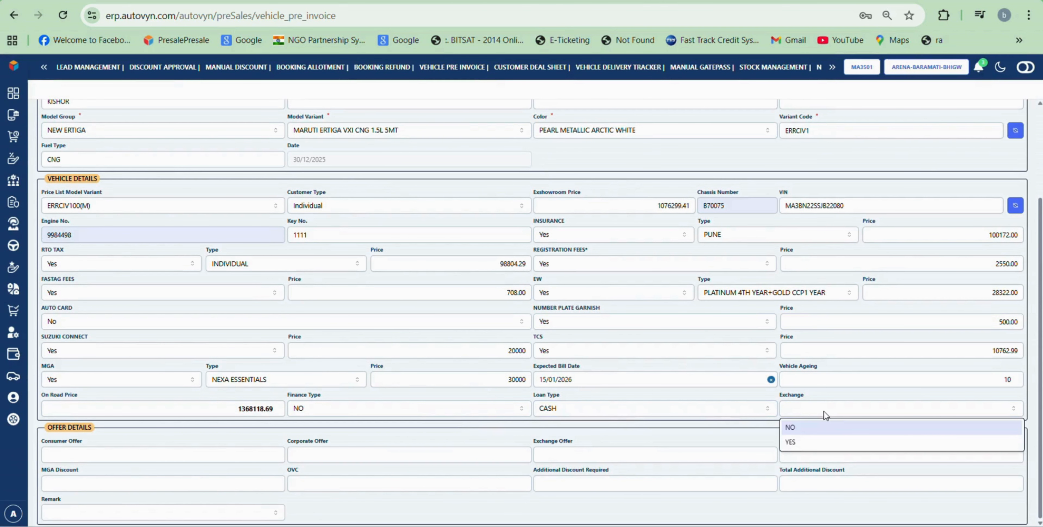
pyautogui.click(812, 439)
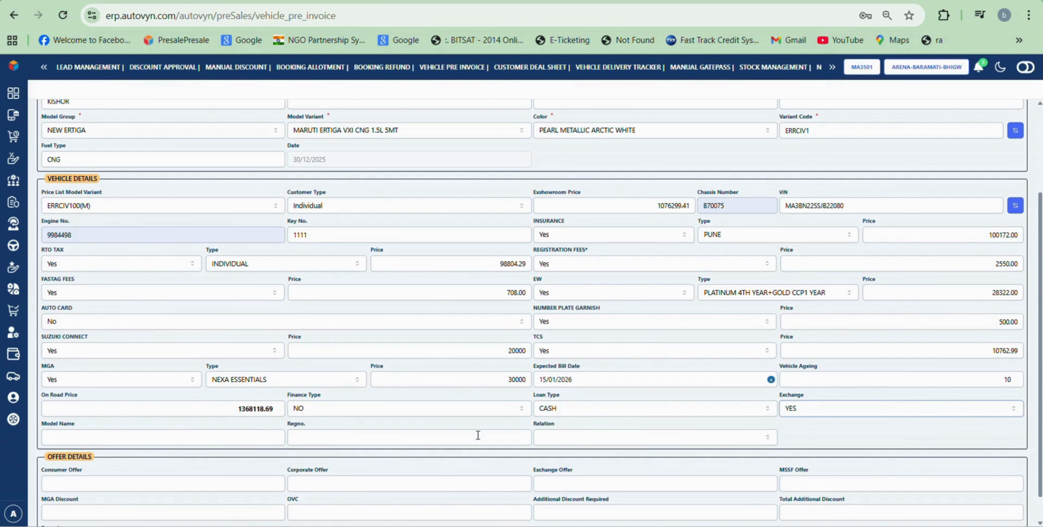
pyautogui.click(859, 408)
pyautogui.click(838, 426)
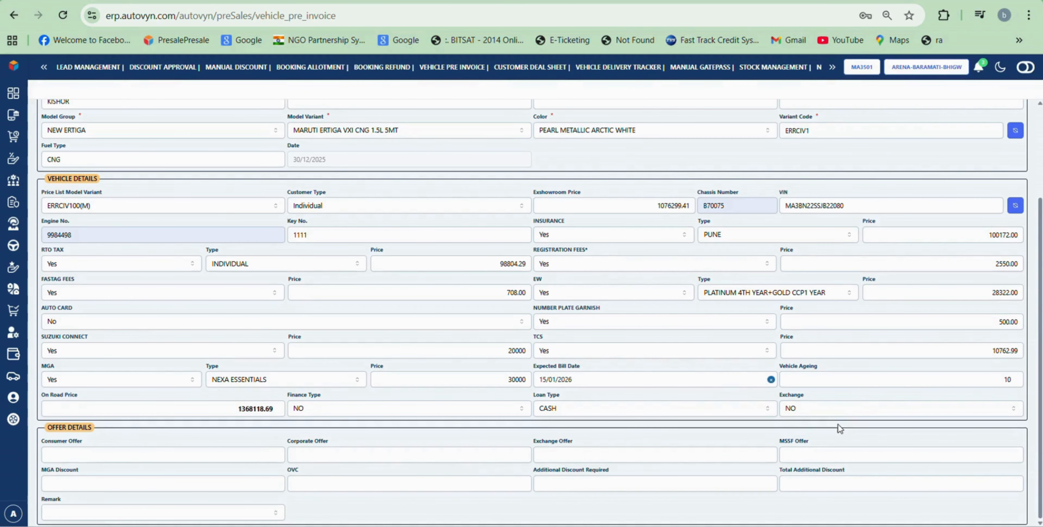
# Step: Enter zero for the consumer, corporate, exchange and MSSF offers
pyautogui.click(174, 458)
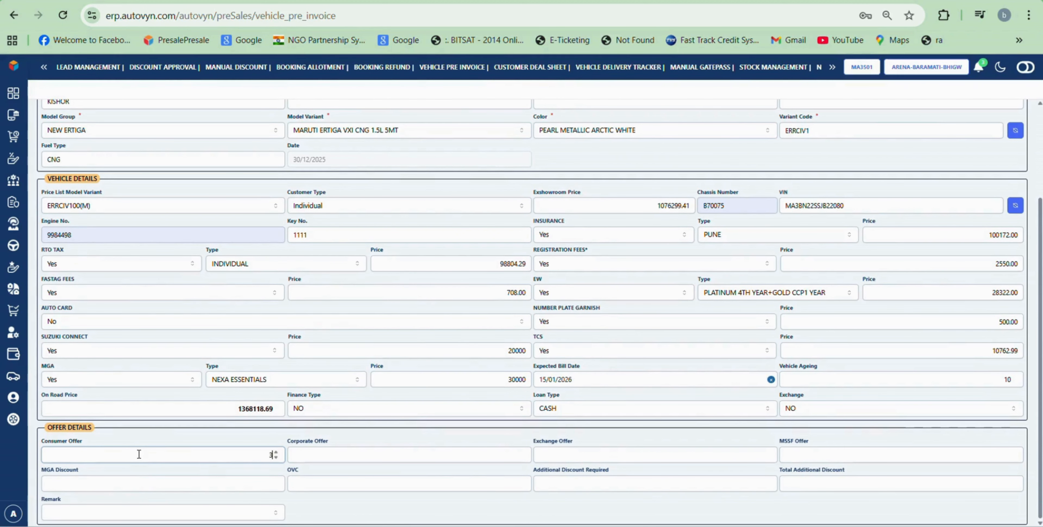
pyautogui.write('0000')
pyautogui.click(367, 455)
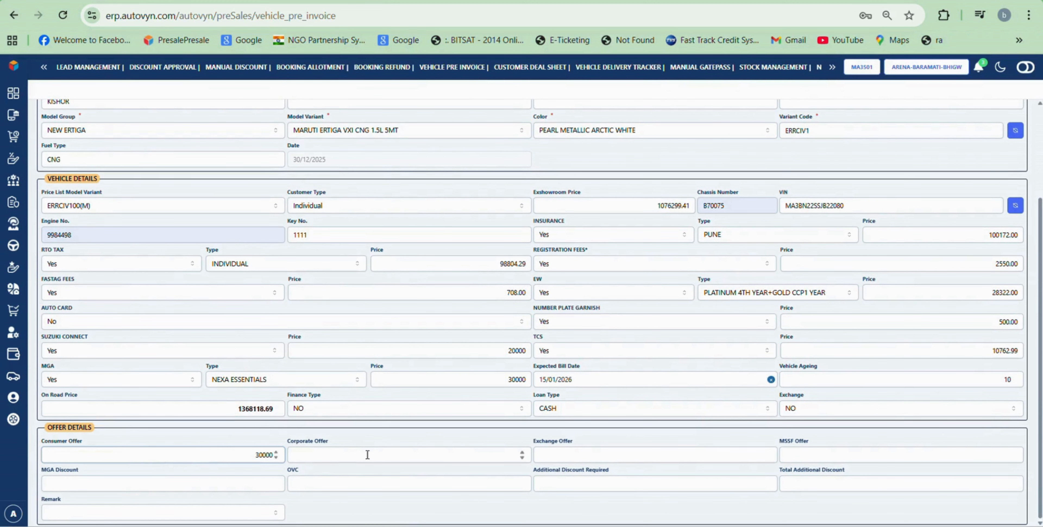
pyautogui.write('0')
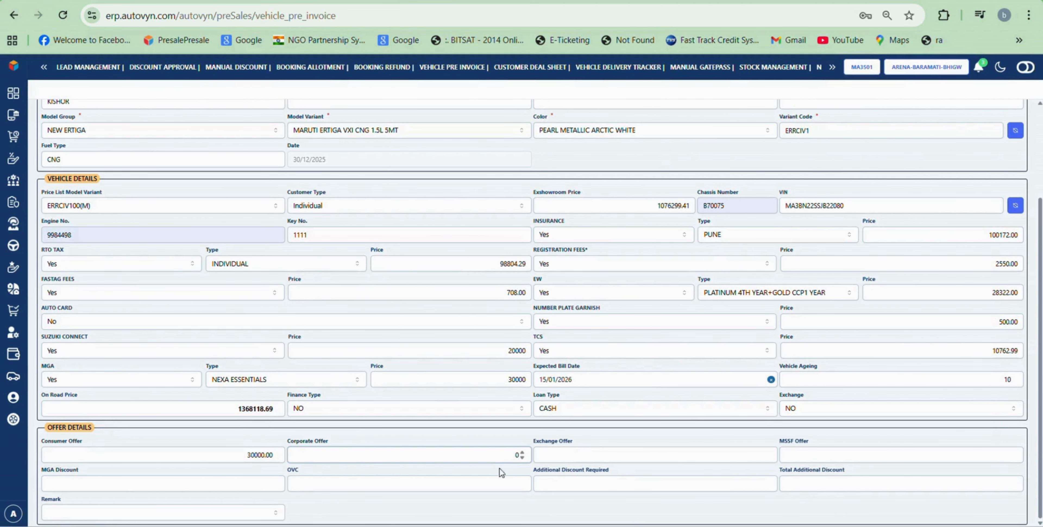
pyautogui.click(591, 452)
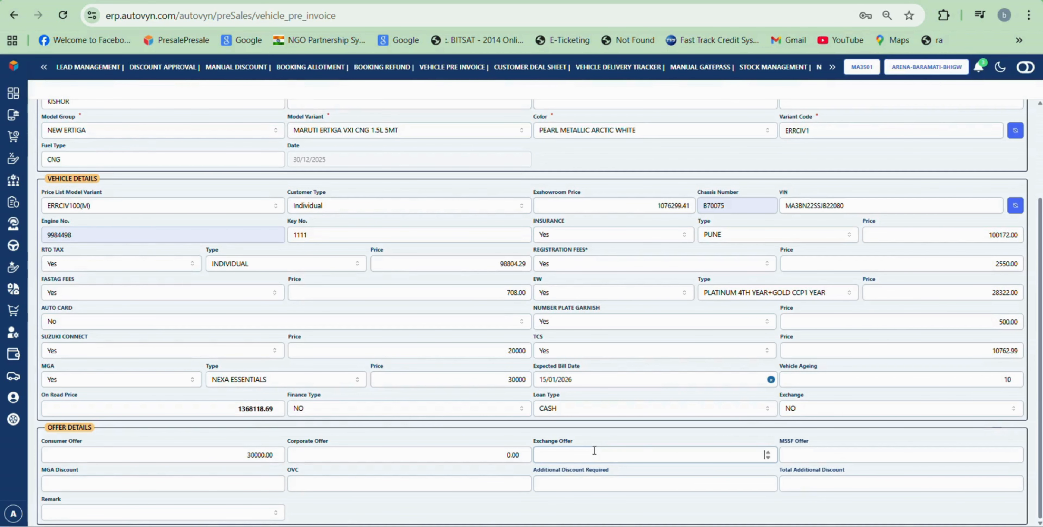
pyautogui.click(797, 458)
pyautogui.write('0')
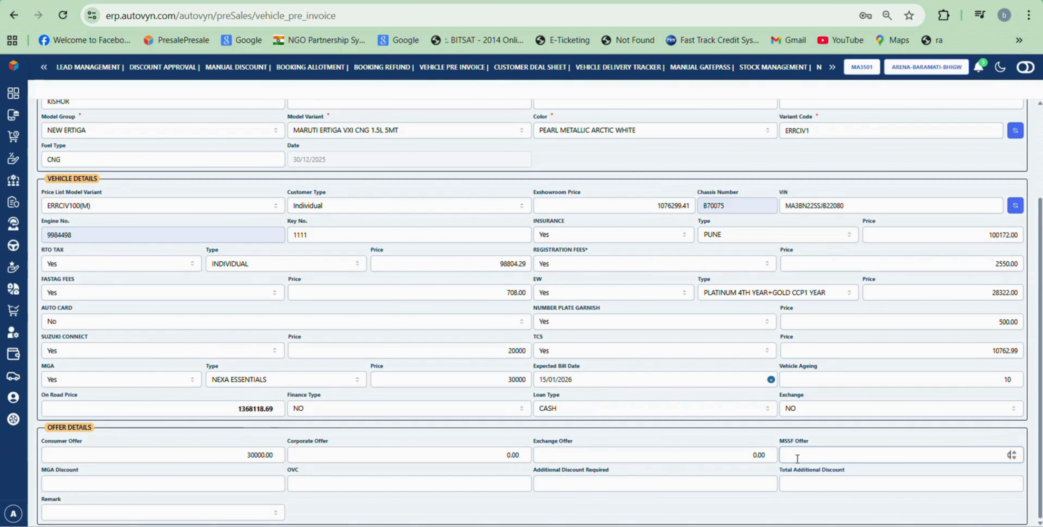
# Step: Enter MGA discount 5000, additional discount 30000 and remark Price Protection Scheme
pyautogui.click(246, 484)
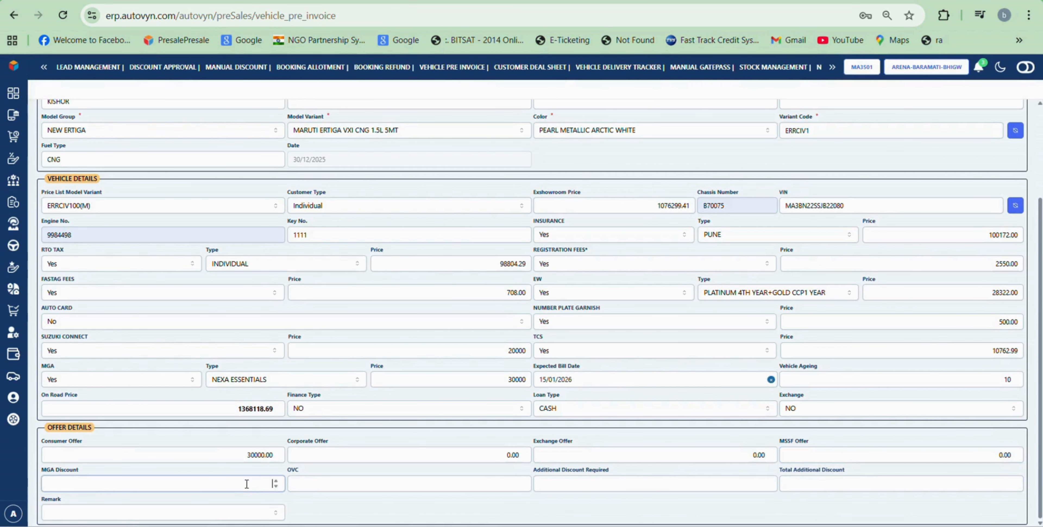
pyautogui.write('5000')
pyautogui.click(575, 488)
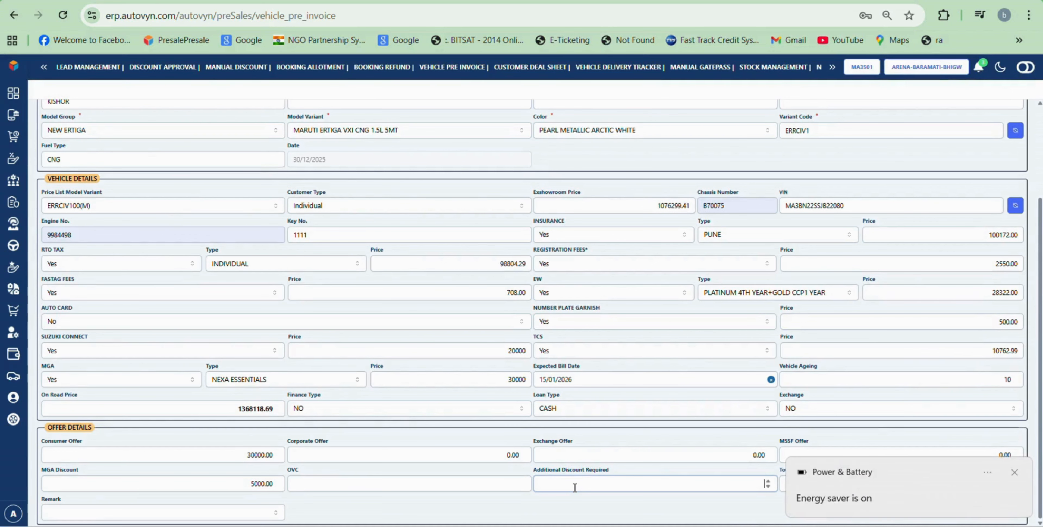
pyautogui.write('30000')
pyautogui.click(1014, 473)
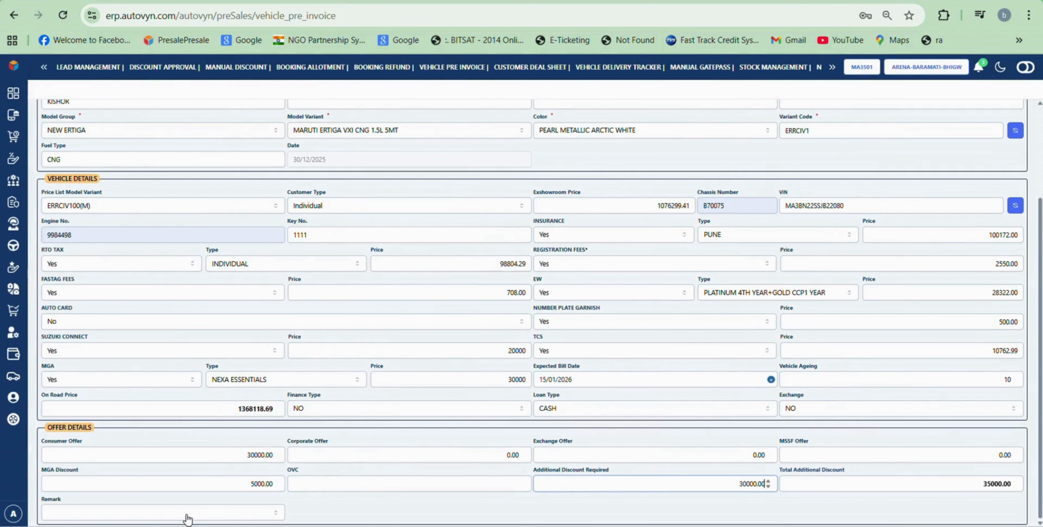
pyautogui.click(161, 514)
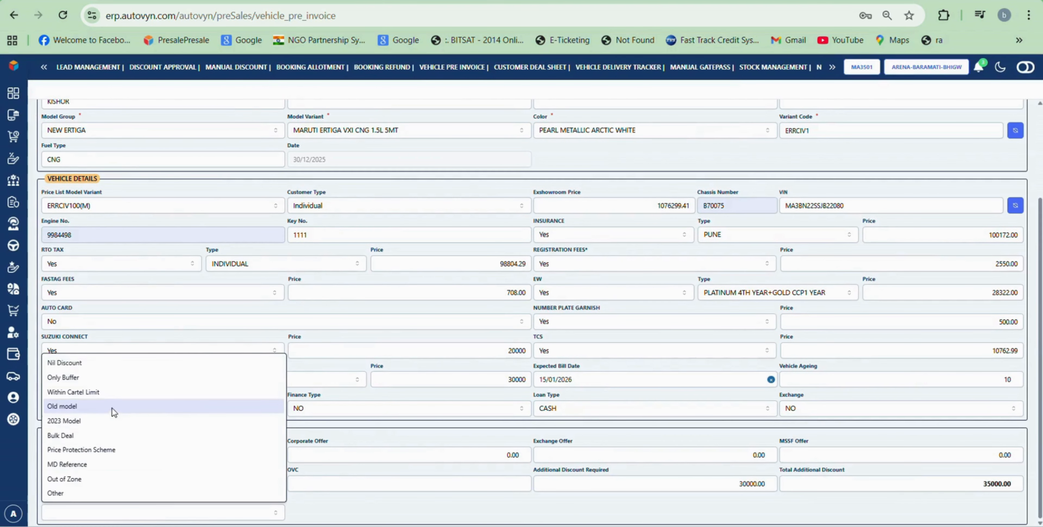
pyautogui.click(102, 453)
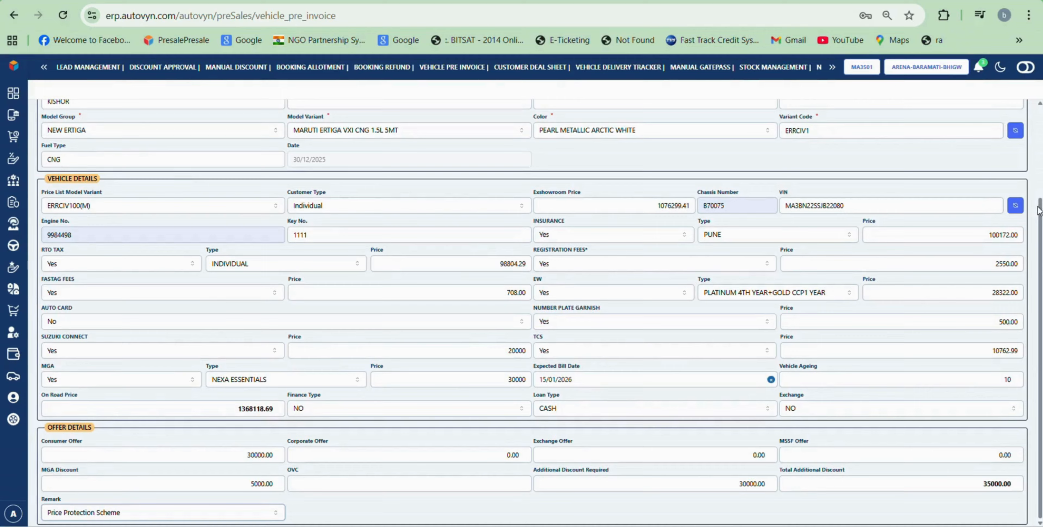
# Step: Update the pre-invoice, confirm the success message, and bring up the profile options
pyautogui.scroll(3, 1038, 217)
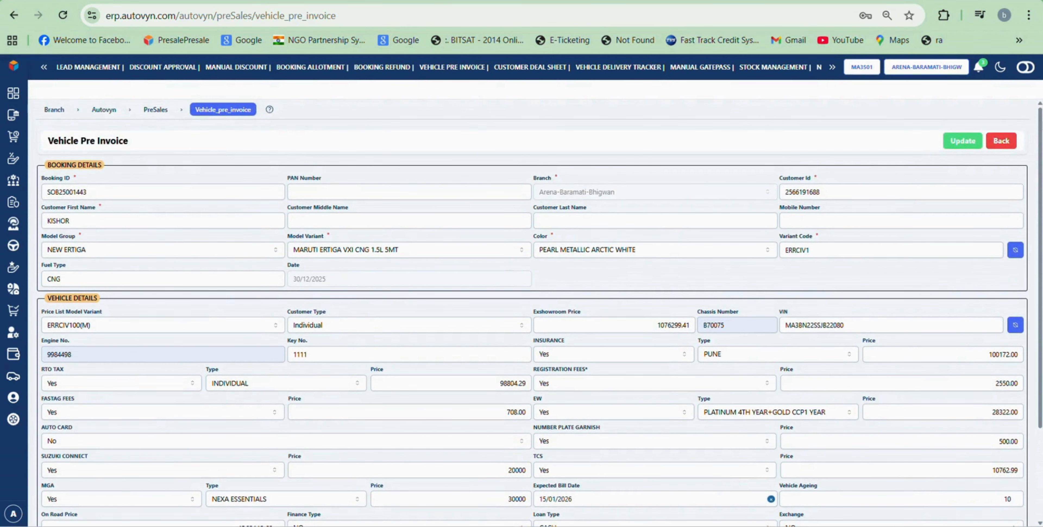
pyautogui.click(957, 145)
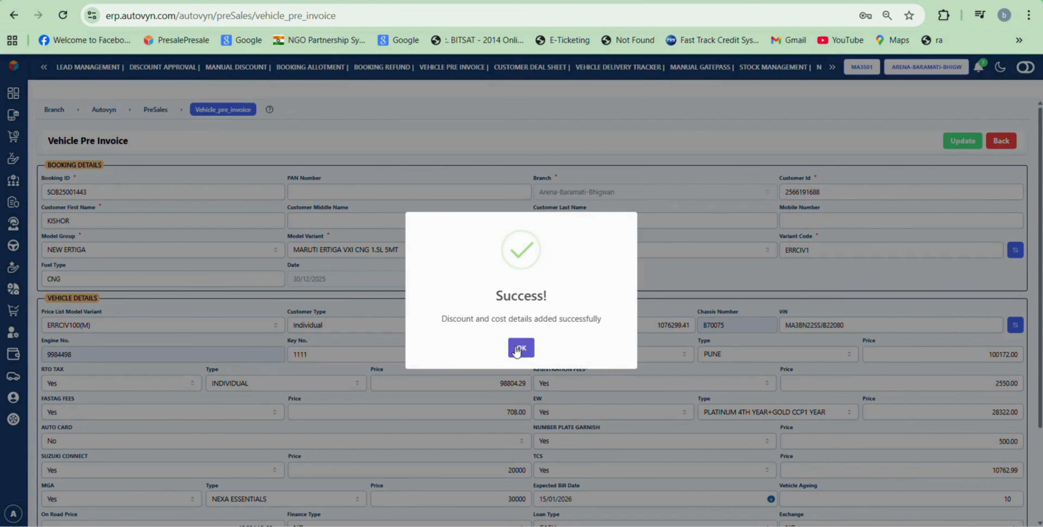
pyautogui.click(516, 351)
pyautogui.moveTo(45, 261)
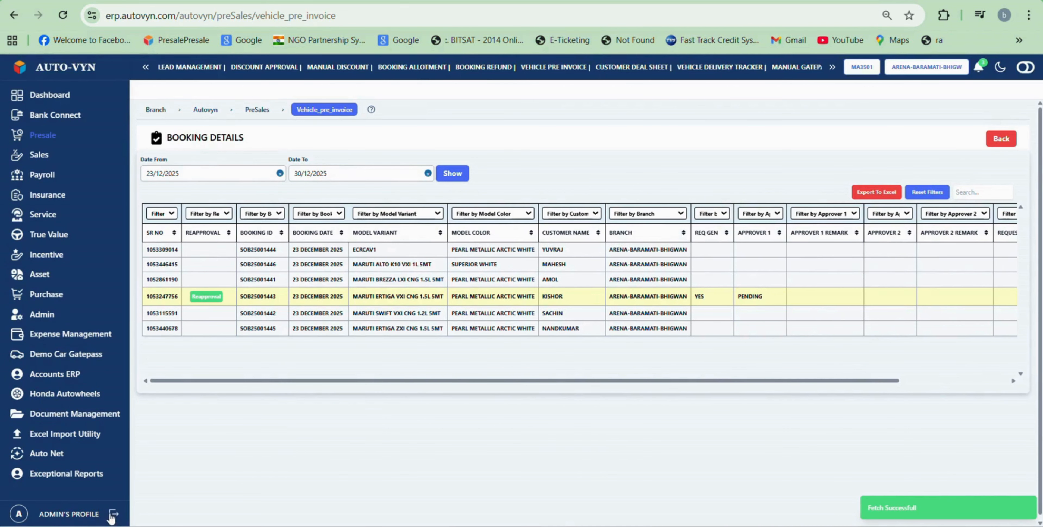
pyautogui.click(113, 516)
# Step: Log out and sign in as the first approver with its password, choosing Multi Location
pyautogui.click(169, 510)
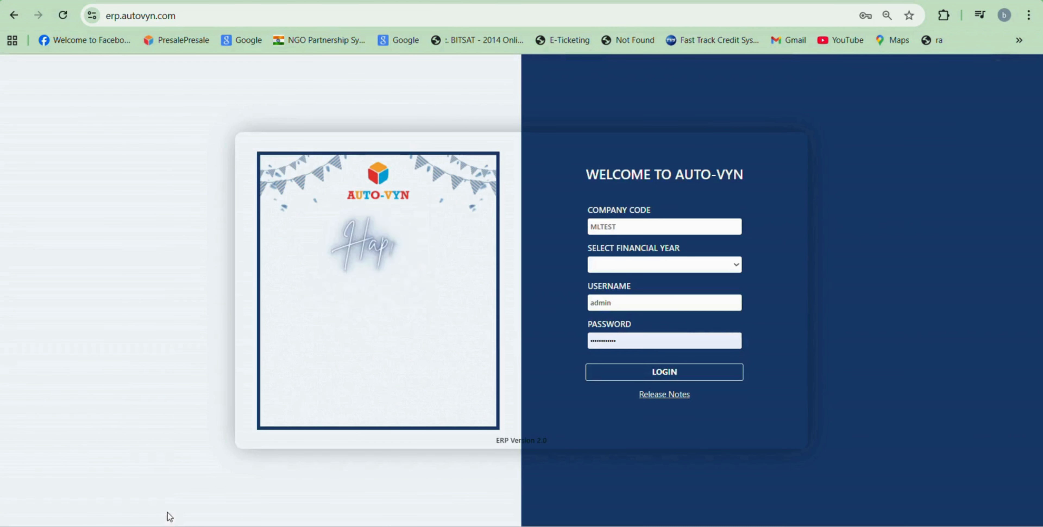
pyautogui.doubleClick(624, 309)
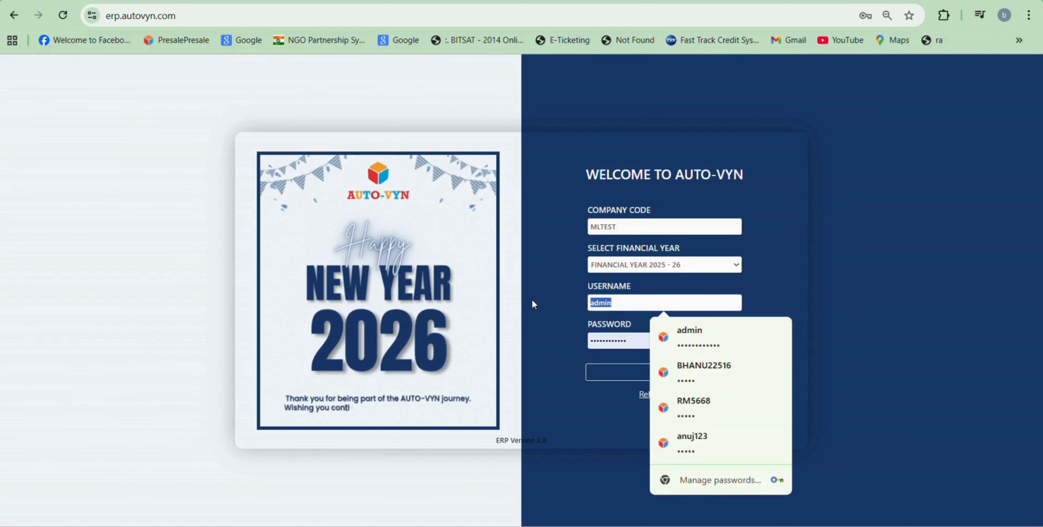
pyautogui.write('approver_1_A')
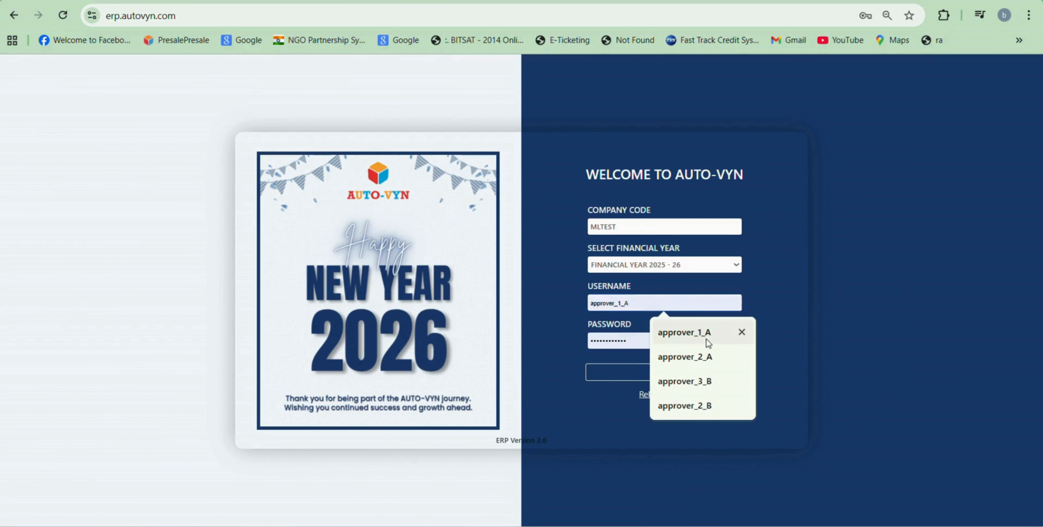
pyautogui.click(706, 337)
pyautogui.hotkey('ctrl', 'a')
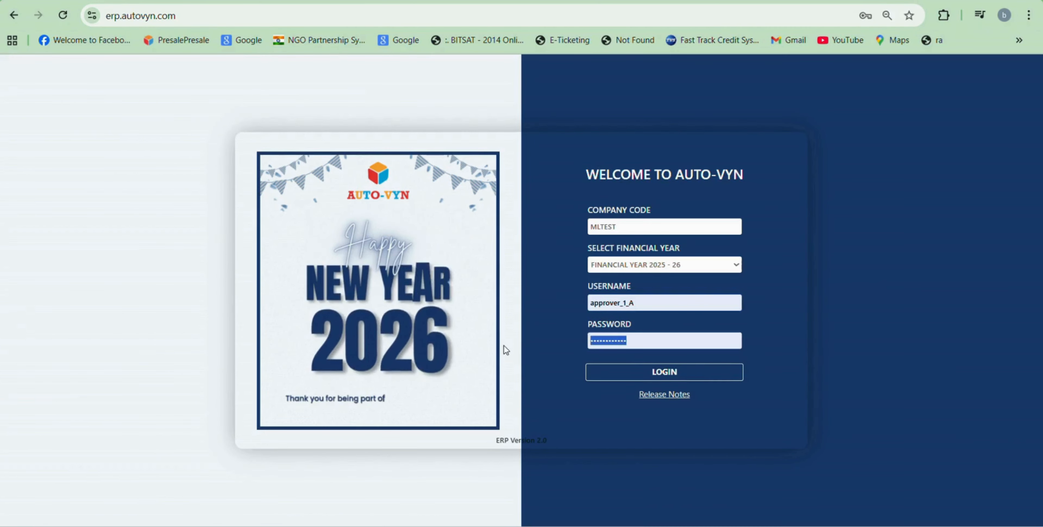
pyautogui.write('12345')
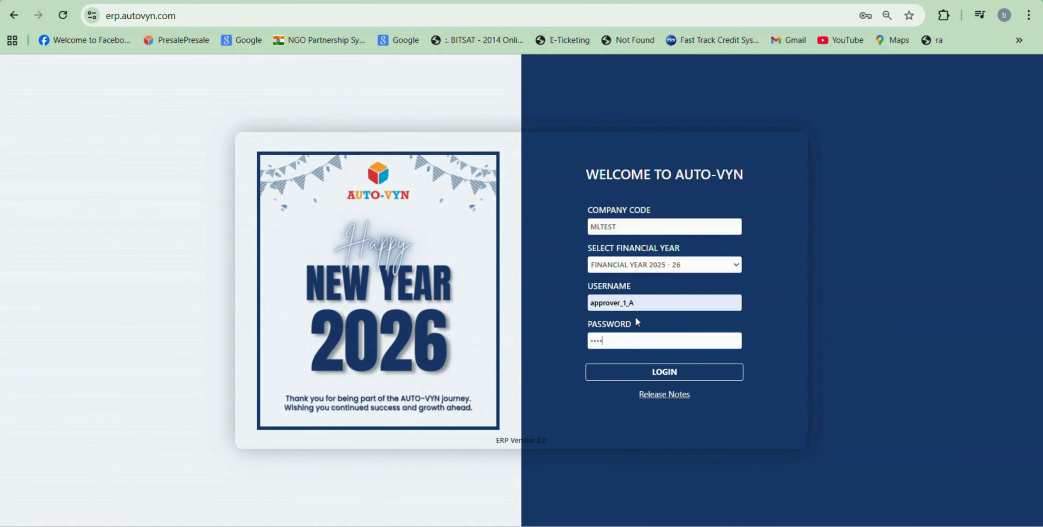
pyautogui.click(624, 381)
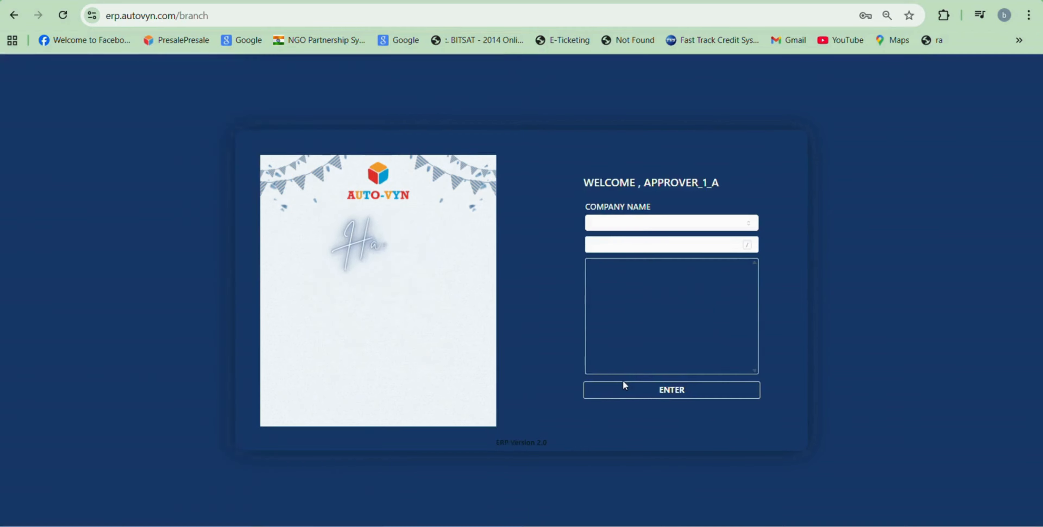
pyautogui.click(624, 302)
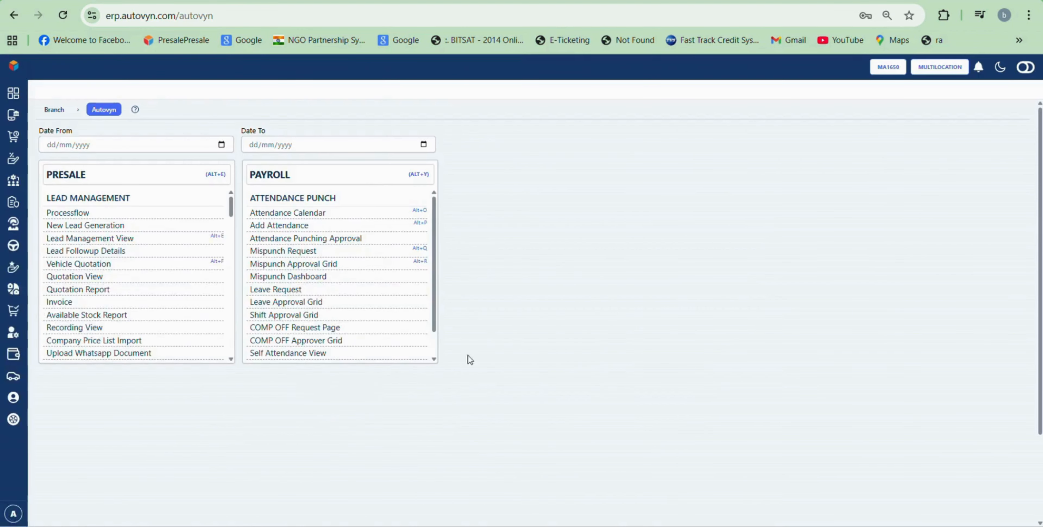
# Step: Open the pending Ertiga booking from the Vehicle Pre Invoice Approver Grid
pyautogui.click(43, 135)
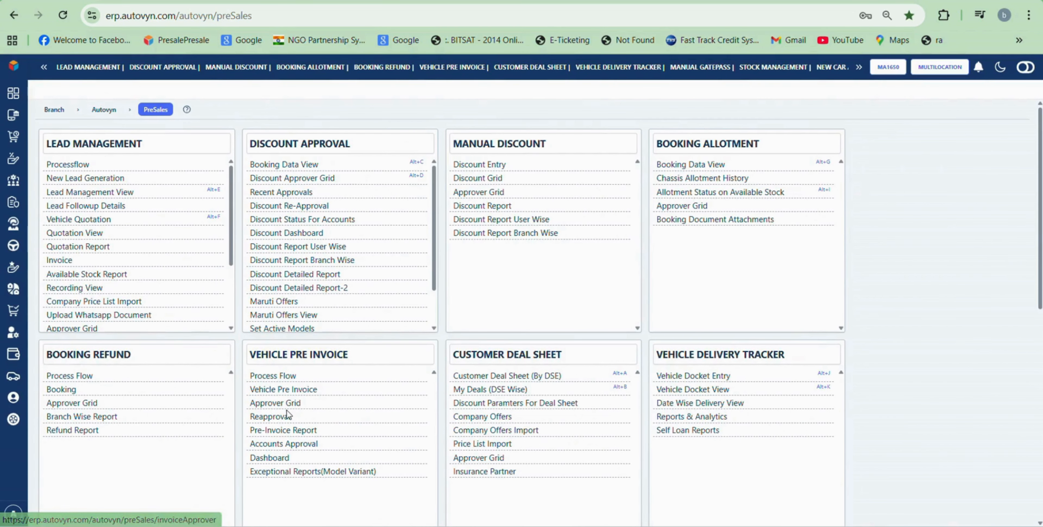
pyautogui.click(300, 403)
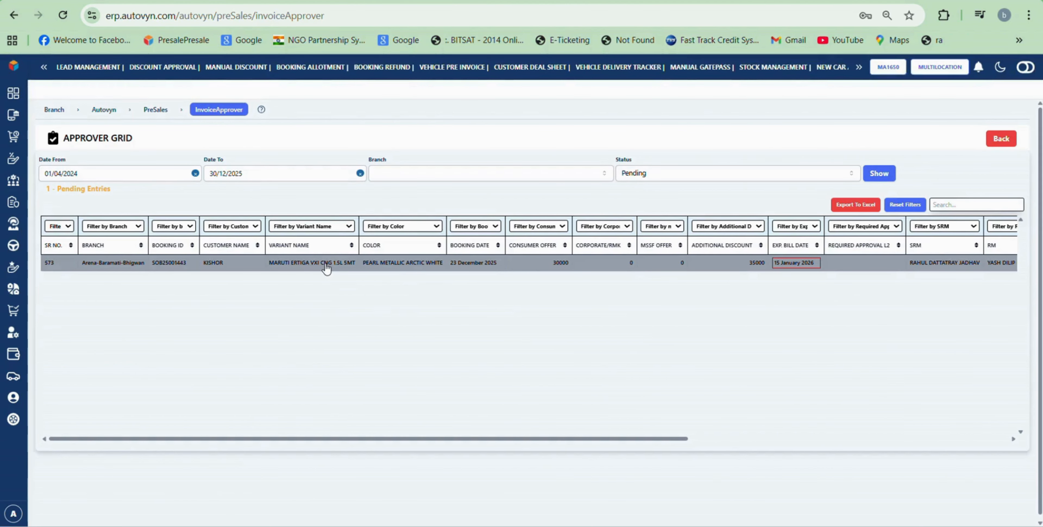
pyautogui.click(327, 266)
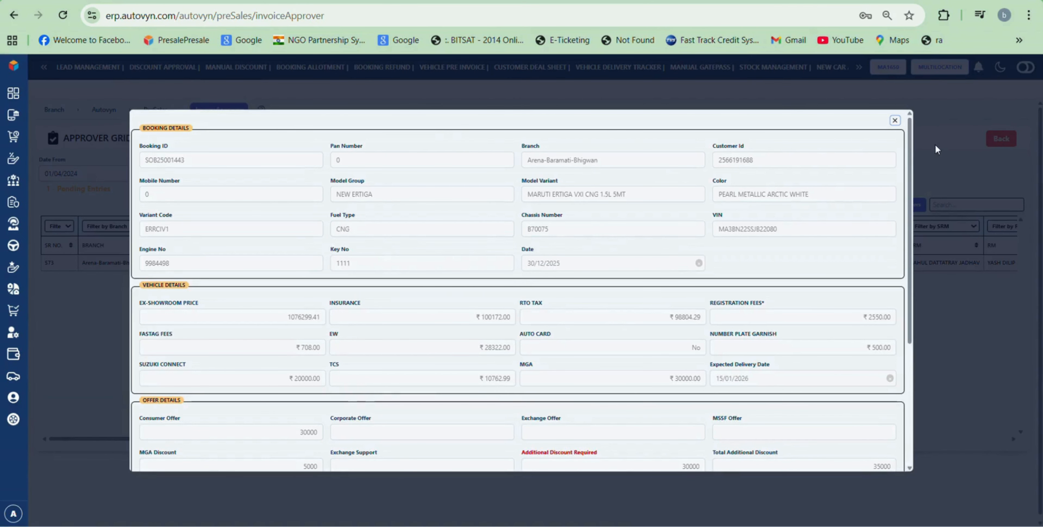
# Step: Enter 20000 as the approved additional discount and update the booking
pyautogui.moveTo(911, 153); pyautogui.dragTo(926, 260)
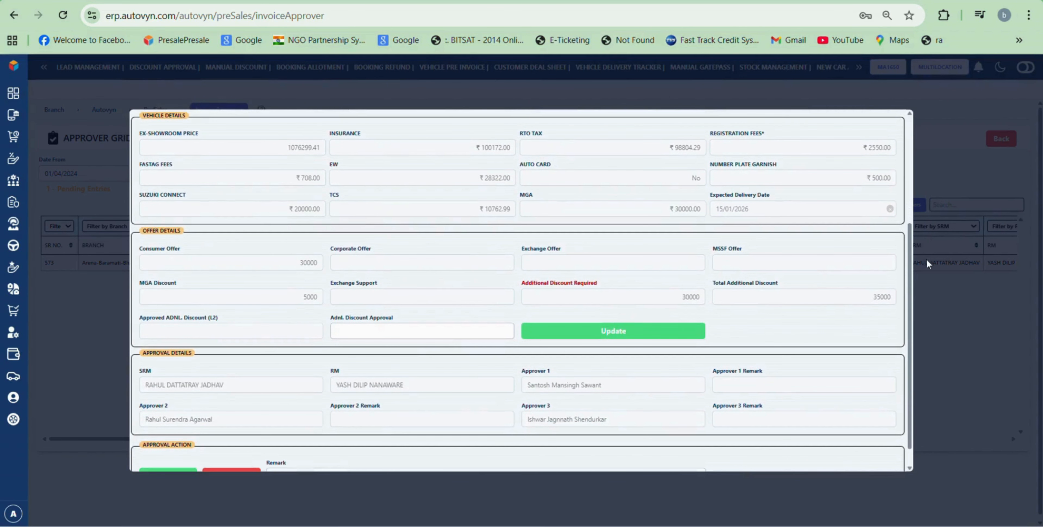
pyautogui.click(433, 332)
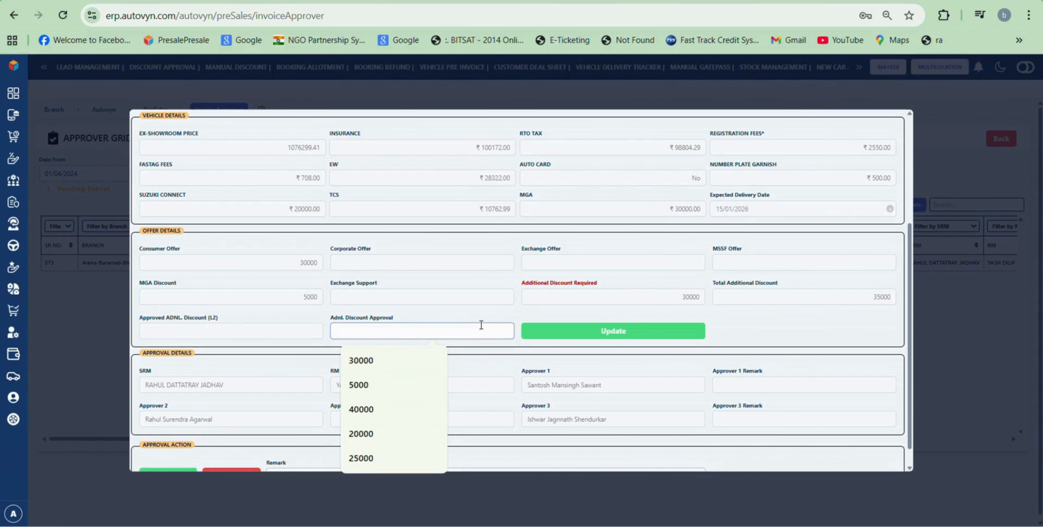
pyautogui.write('20000')
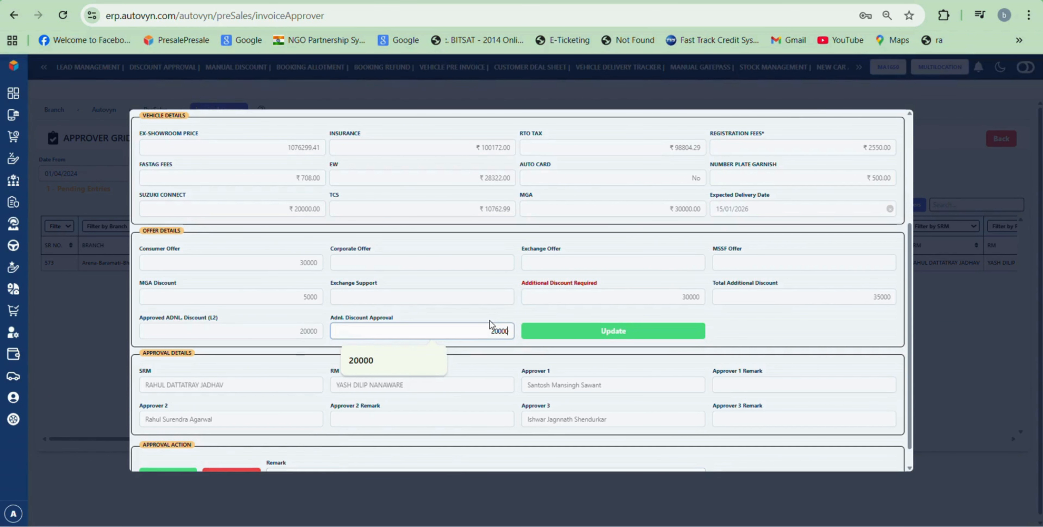
pyautogui.click(599, 333)
# Step: Reopen the booking, approve its pre-invoice, and close the details
pyautogui.doubleClick(490, 264)
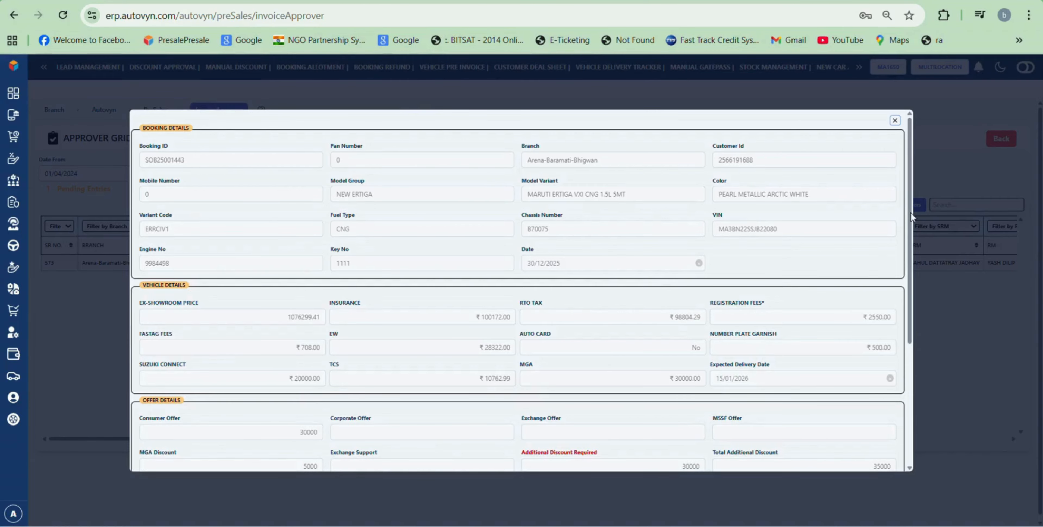
pyautogui.moveTo(911, 213); pyautogui.dragTo(911, 353)
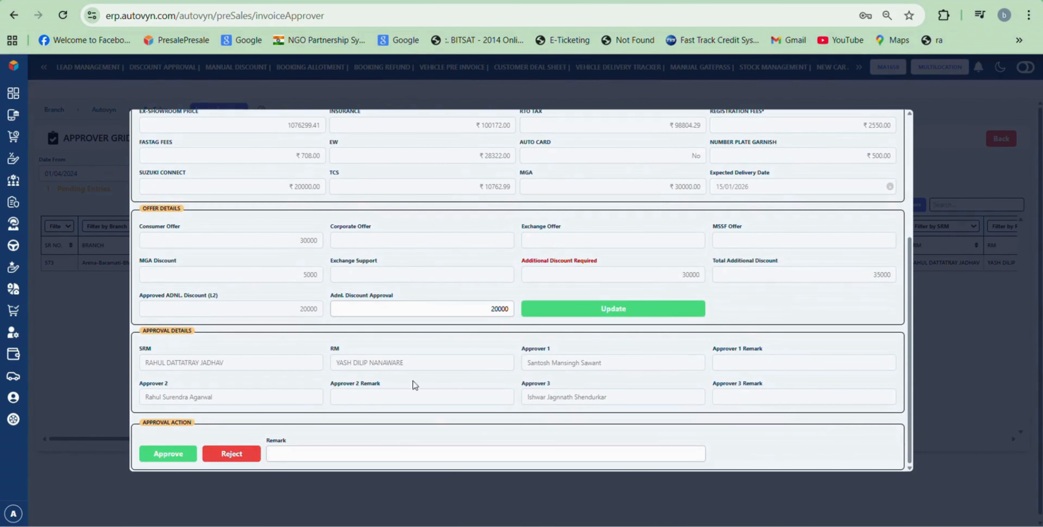
pyautogui.click(168, 457)
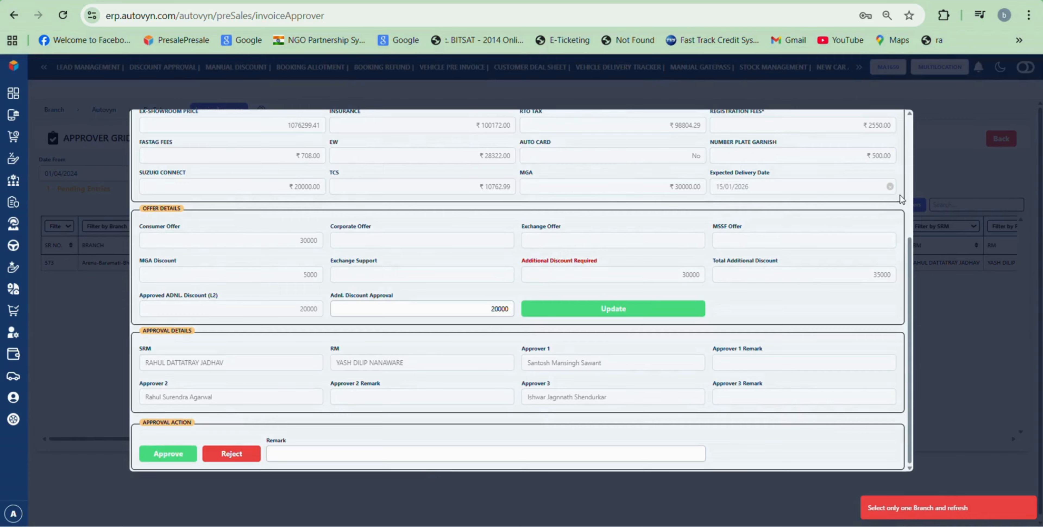
pyautogui.click(970, 190)
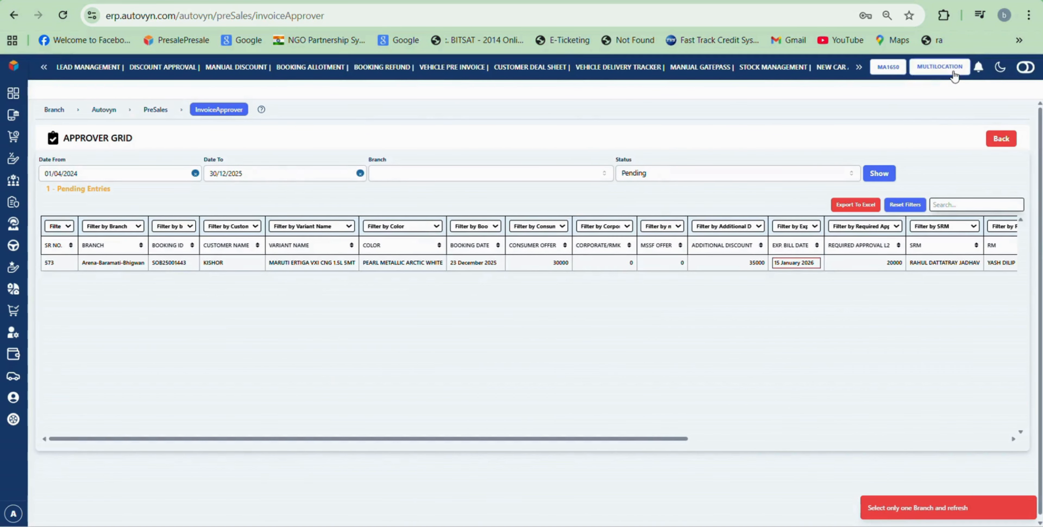
# Step: Approve the pending Ertiga pre-invoice with remark 'ok' and send it to the first listed approver
pyautogui.click(496, 266)
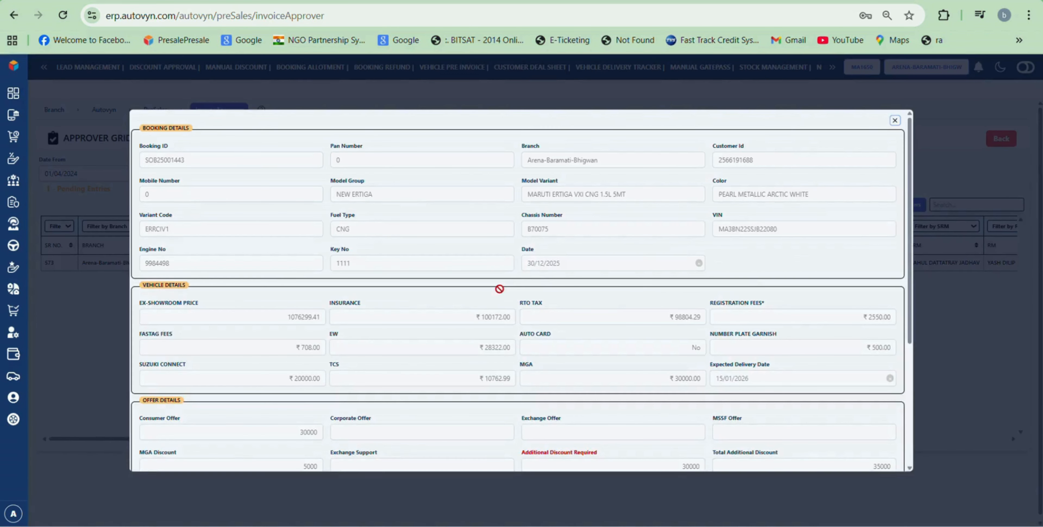
pyautogui.moveTo(910, 196); pyautogui.dragTo(939, 322)
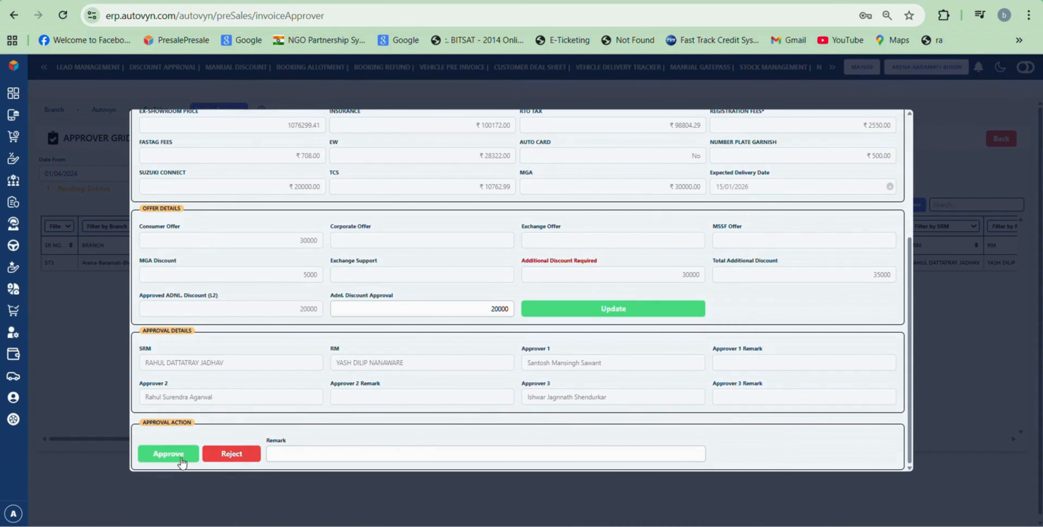
pyautogui.click(301, 449)
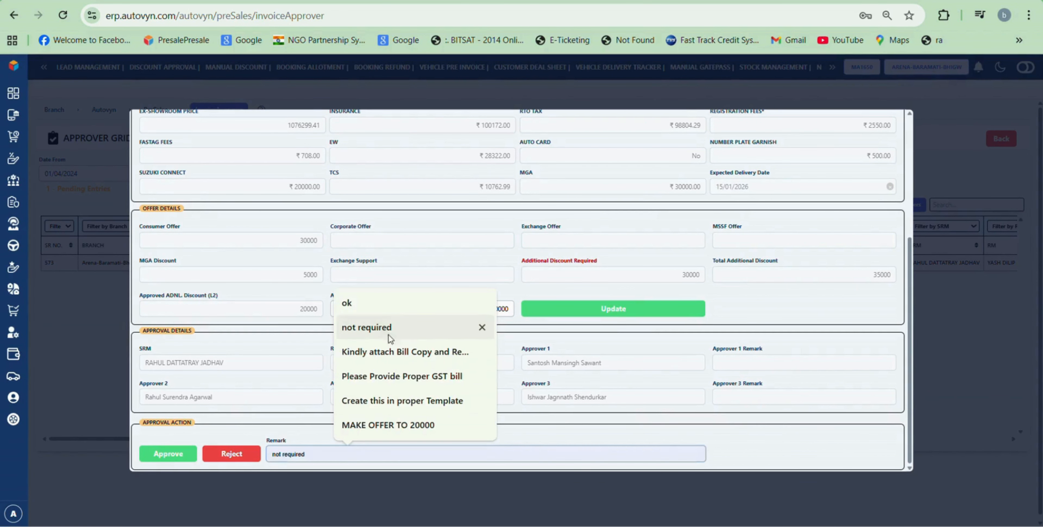
pyautogui.click(394, 305)
pyautogui.click(162, 454)
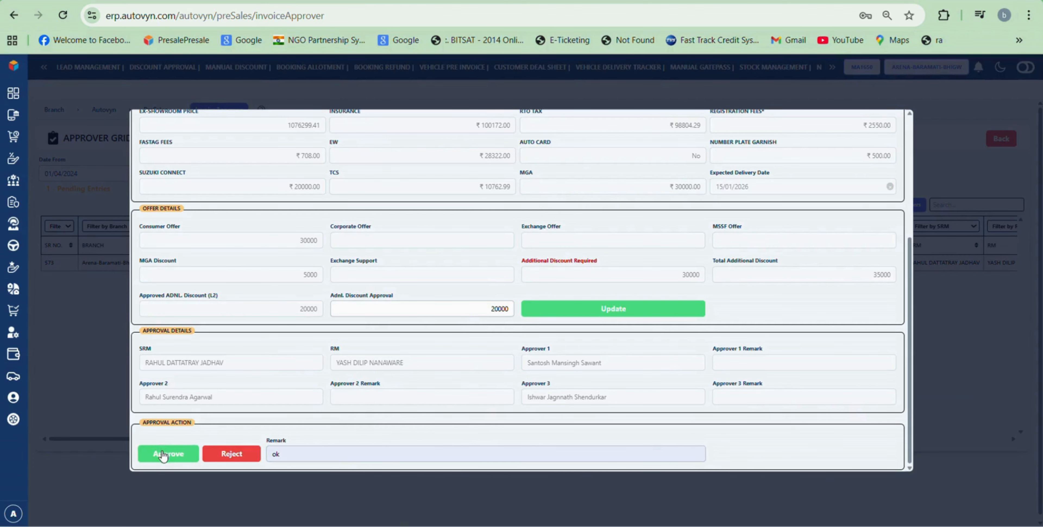
pyautogui.click(624, 310)
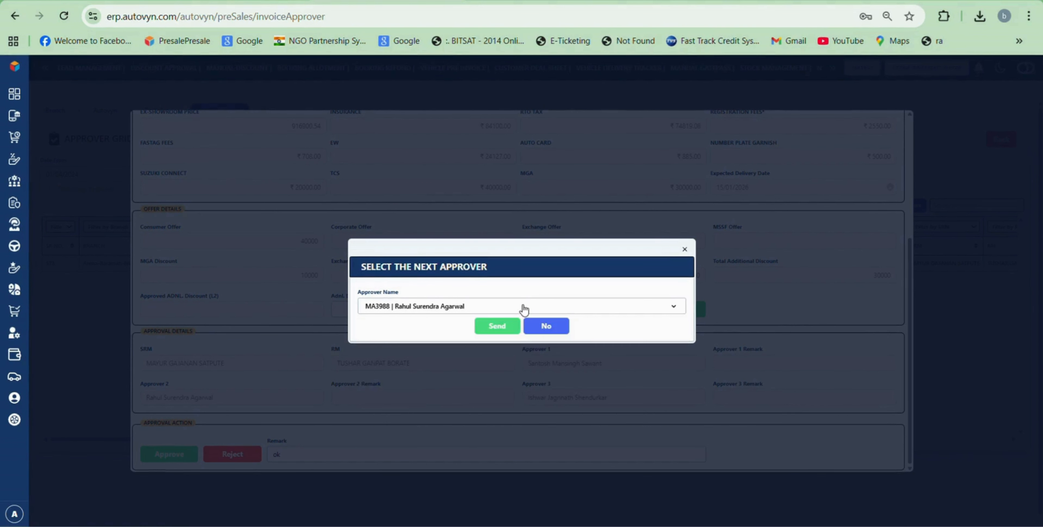
pyautogui.click(524, 309)
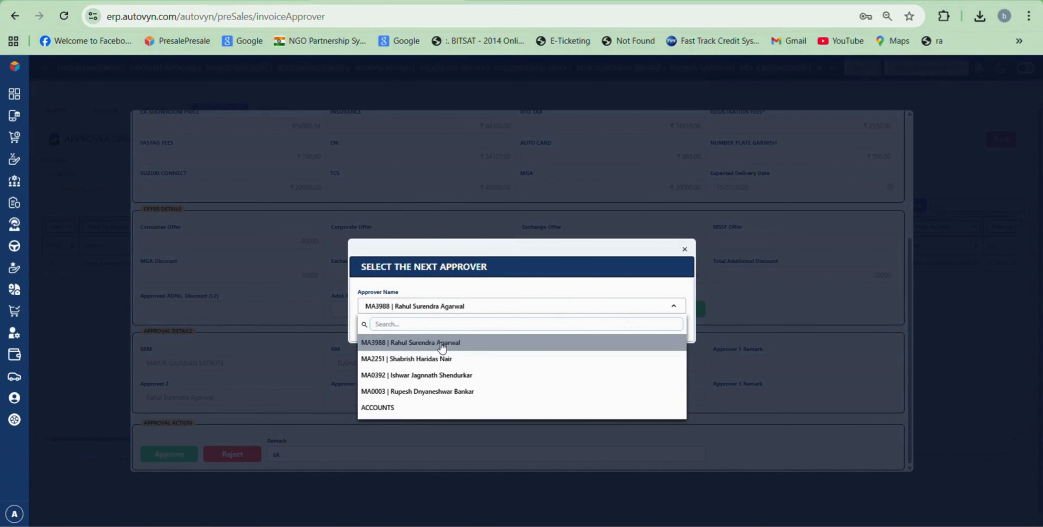
pyautogui.click(446, 343)
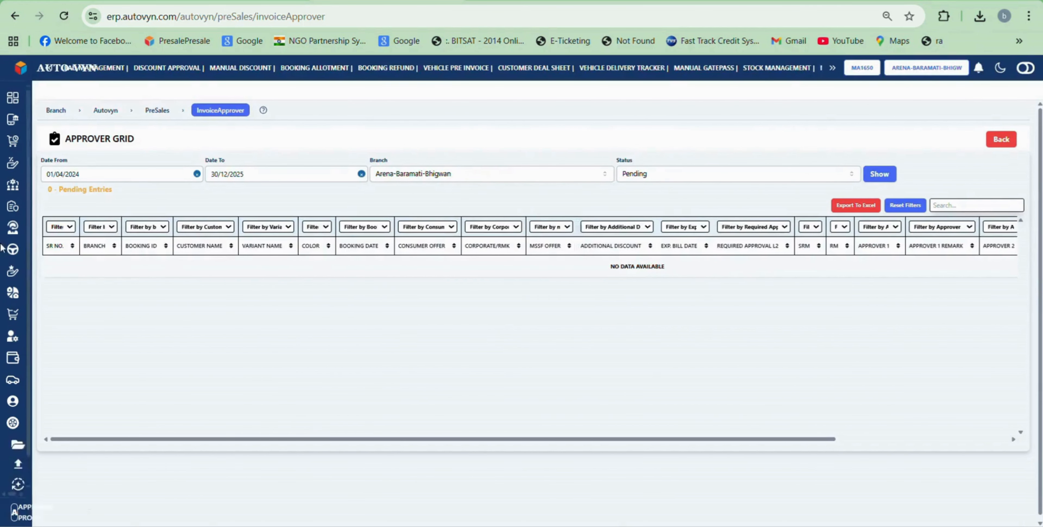
# Step: Log out from the profile panel and start entering the approver username at login
pyautogui.moveTo(24, 464)
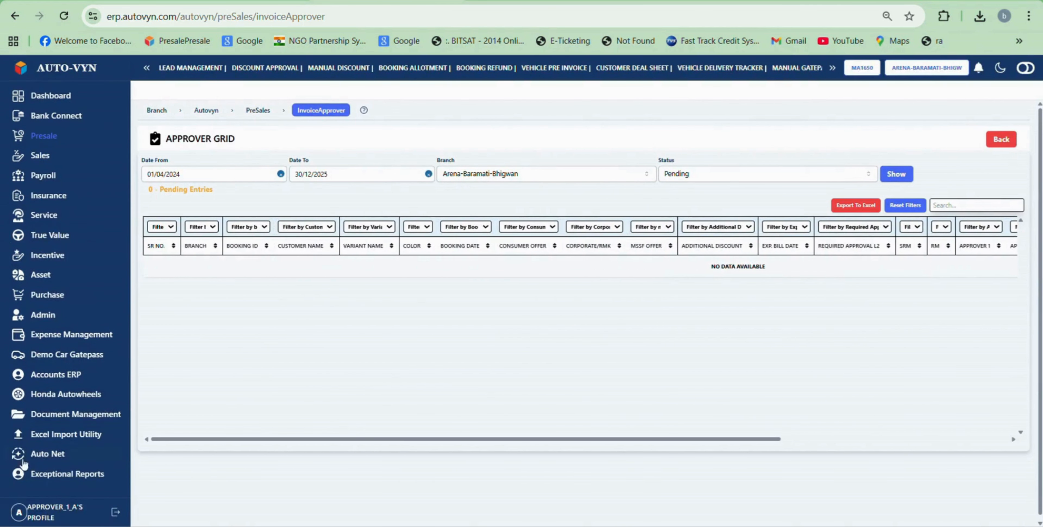
pyautogui.click(115, 513)
pyautogui.click(203, 516)
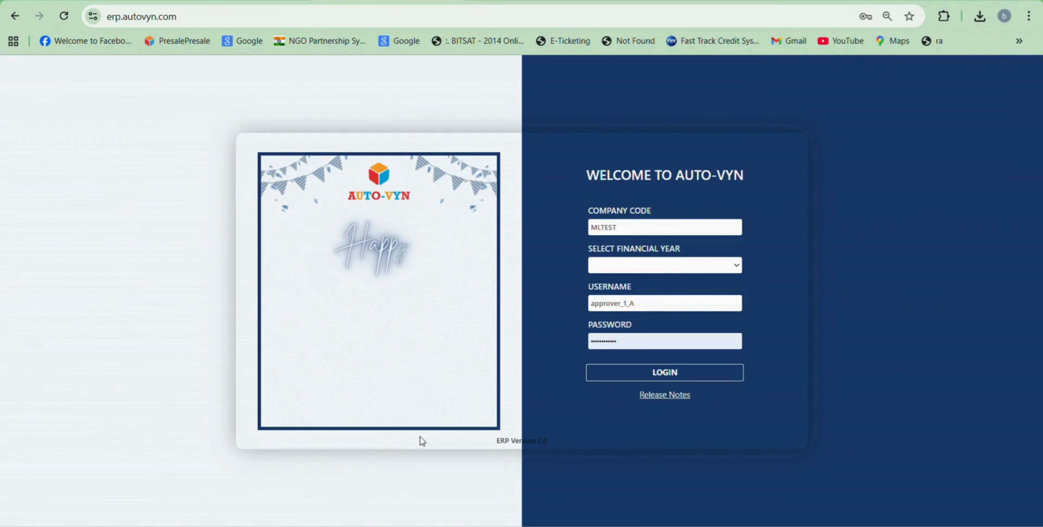
pyautogui.doubleClick(647, 304)
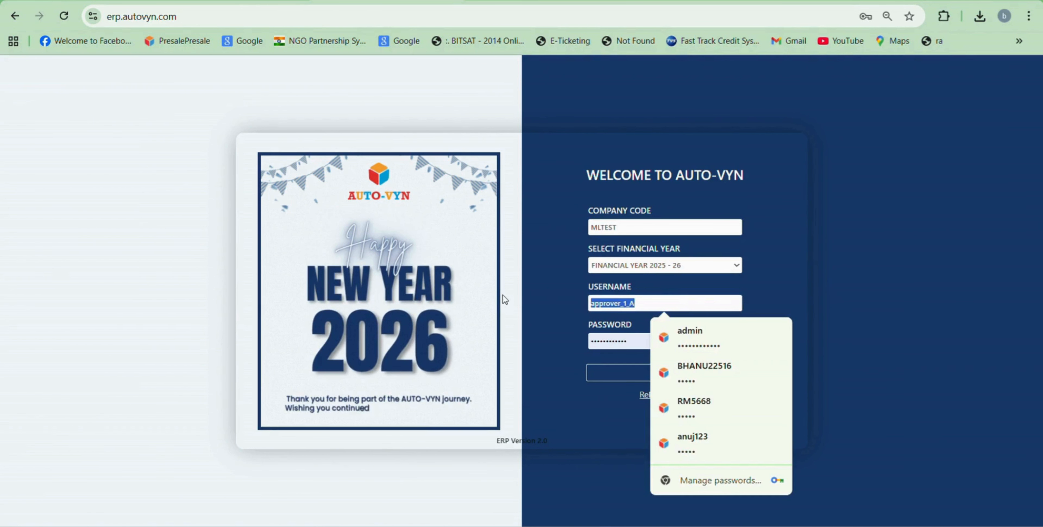
pyautogui.write('app')
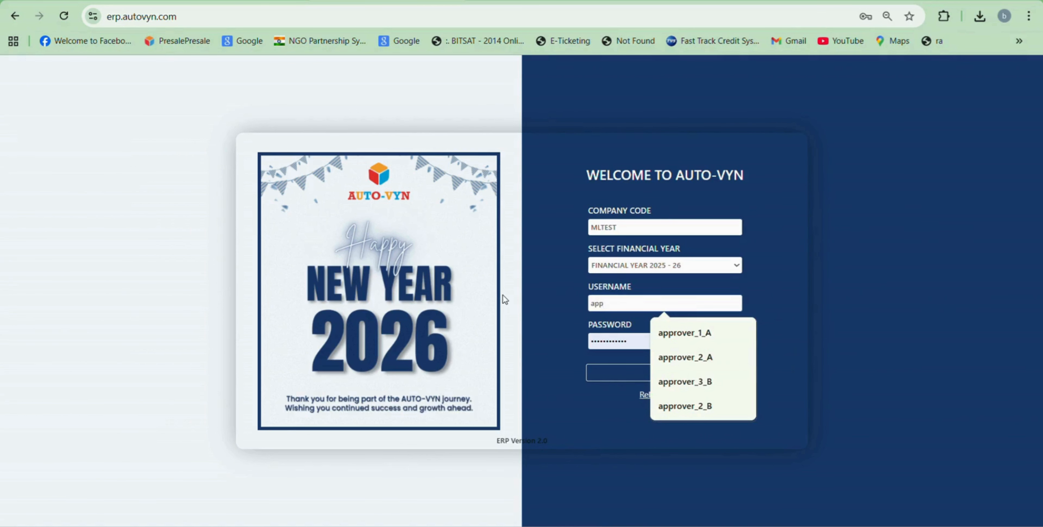
# Step: Sign in with the saved approver_2_A login, re-entering its password, and enter Multi Location
pyautogui.click(664, 355)
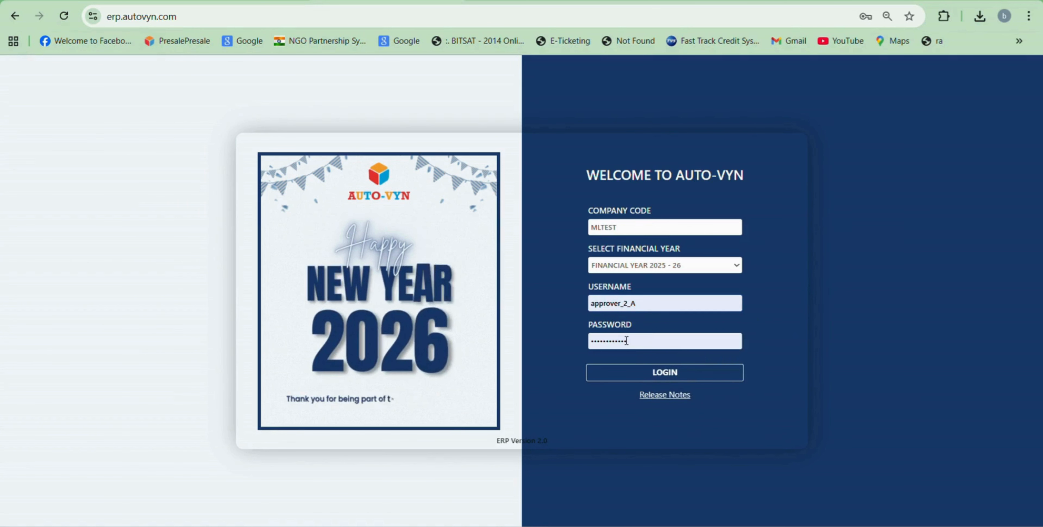
pyautogui.doubleClick(657, 344)
pyautogui.press('BackSpace')
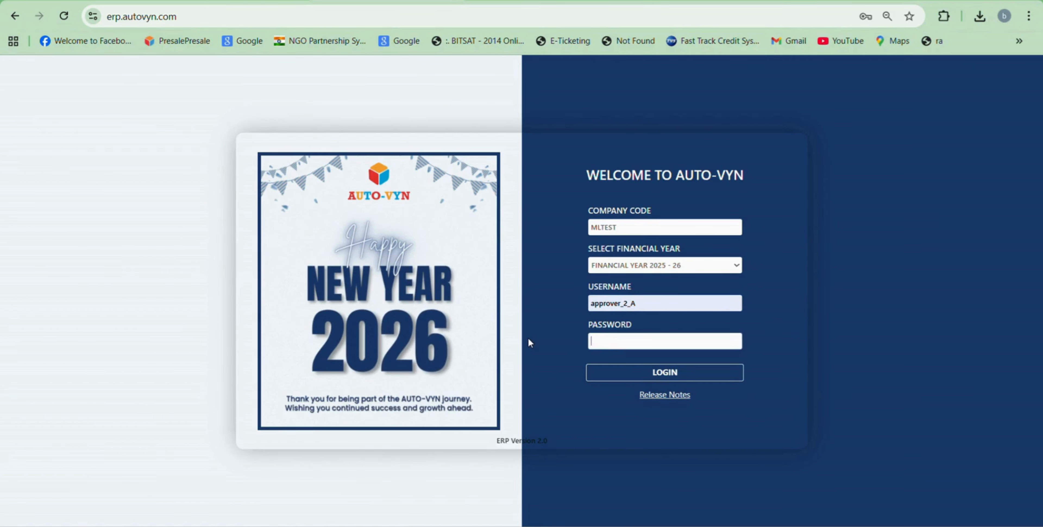
pyautogui.write('••')
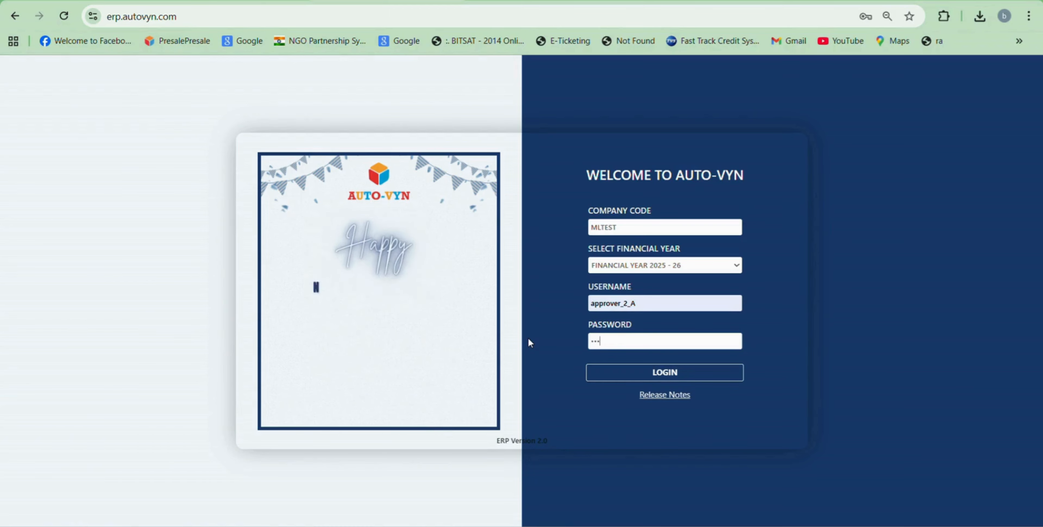
pyautogui.write('•••')
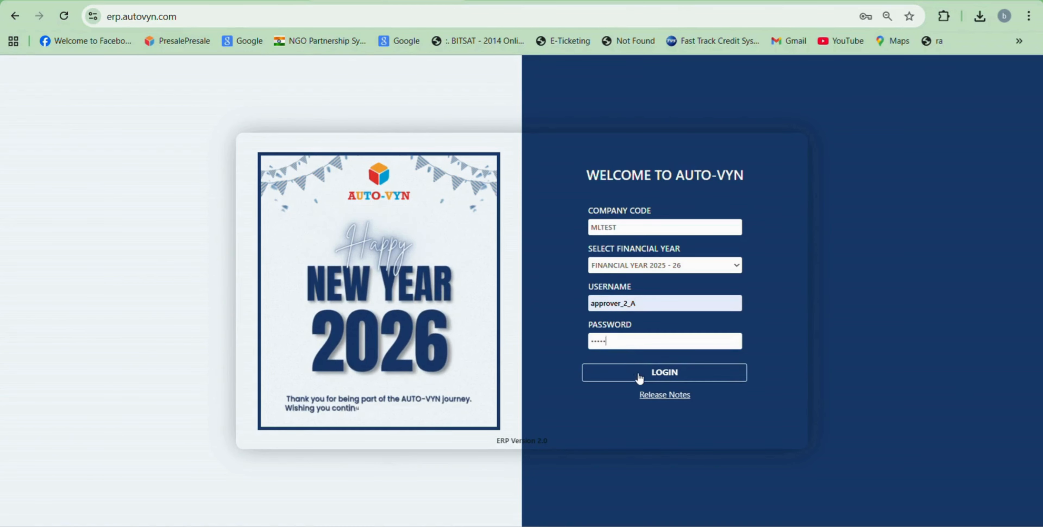
pyautogui.click(639, 376)
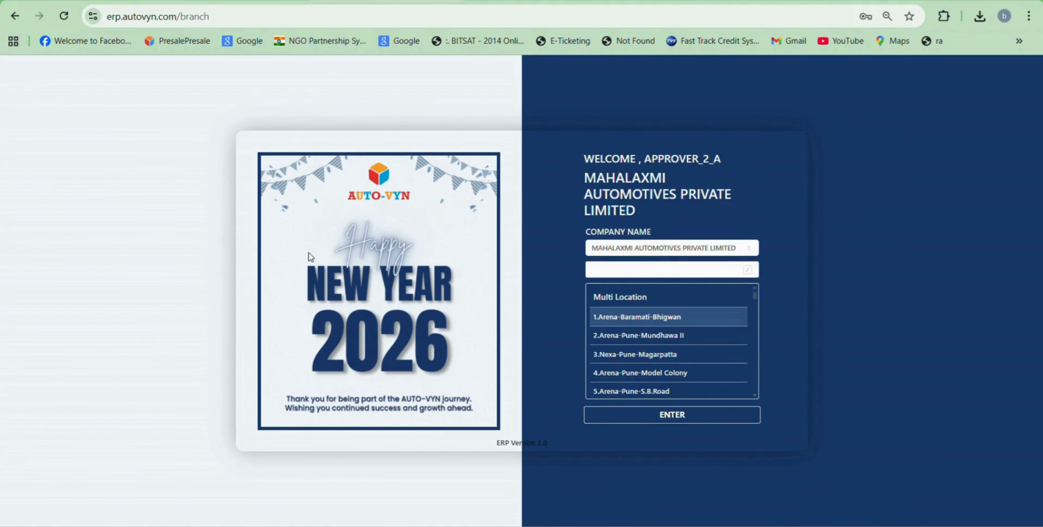
pyautogui.click(636, 305)
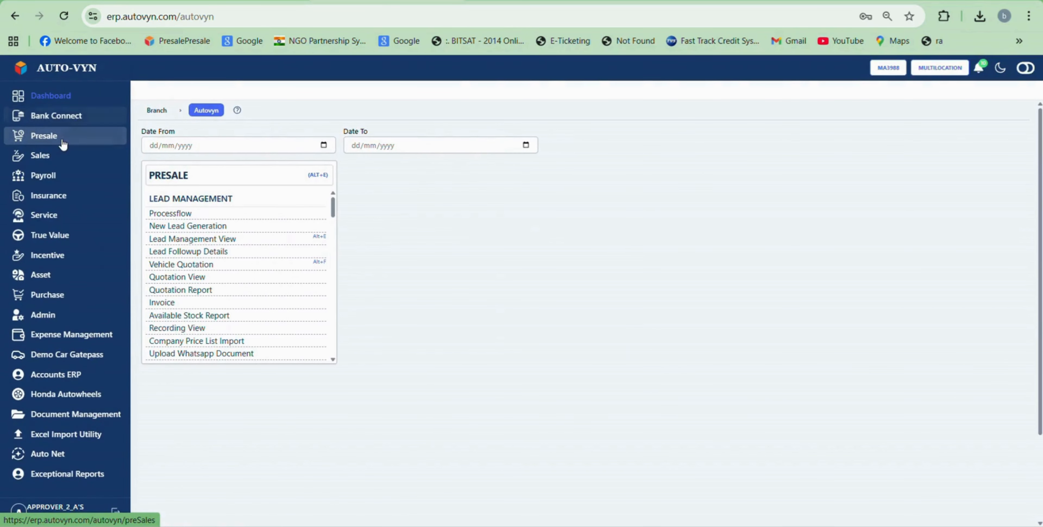
# Step: Go to Presale > Vehicle Pre Invoice > Approver Grid and open the pending Brezza LXI CNG booking
pyautogui.click(63, 142)
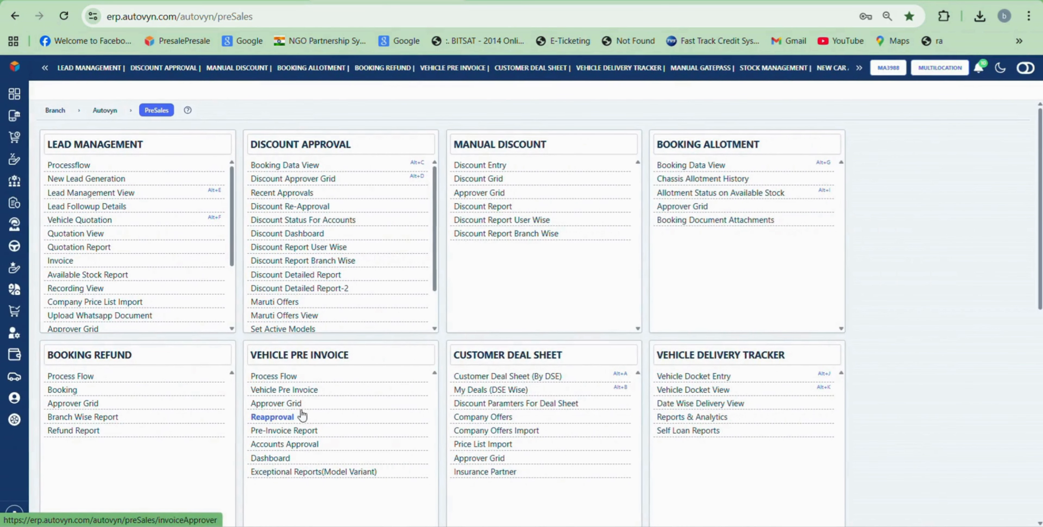
pyautogui.click(289, 405)
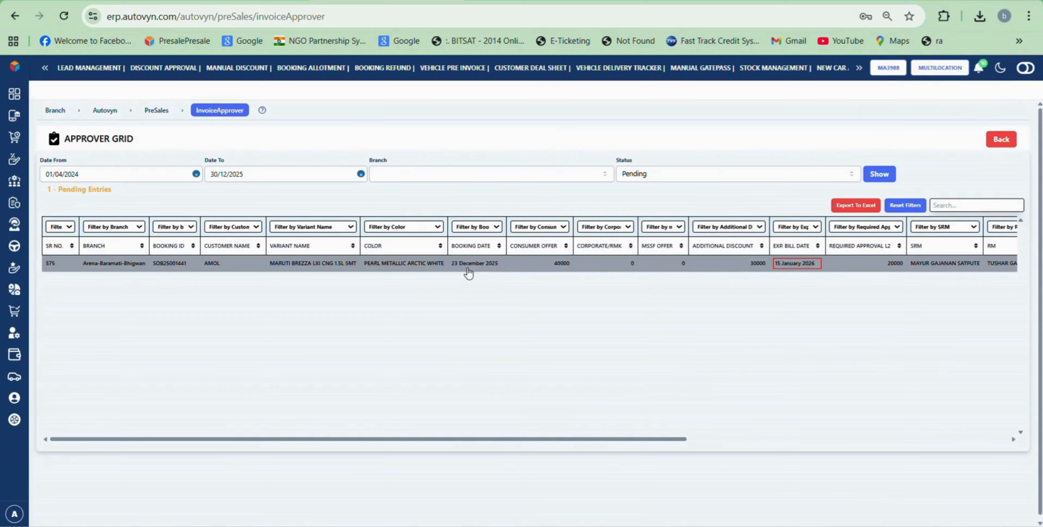
pyautogui.click(925, 72)
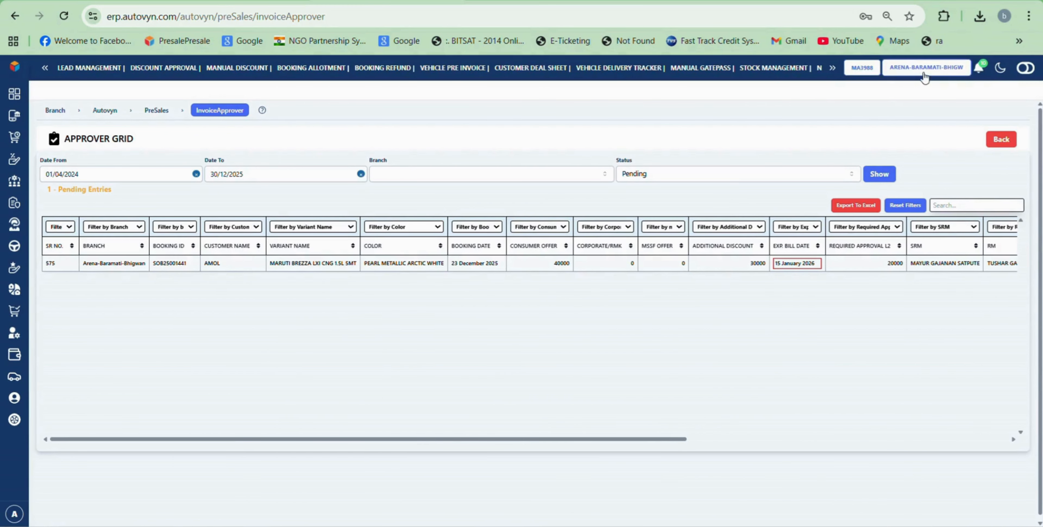
pyautogui.click(262, 273)
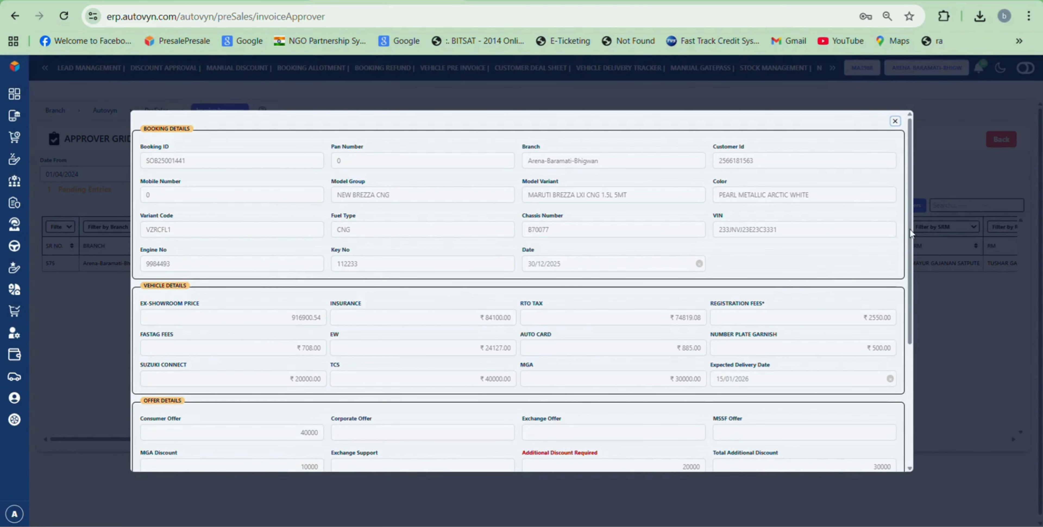
# Step: Approve the Brezza booking with remark 'ok' and pick ACCOUNTS as the next approver
pyautogui.moveTo(909, 230); pyautogui.dragTo(913, 317)
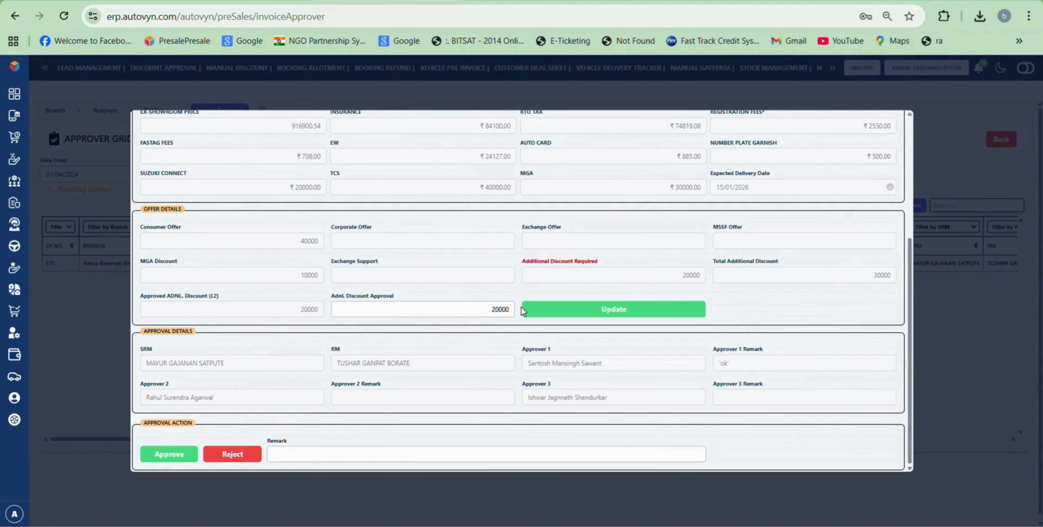
pyautogui.click(297, 458)
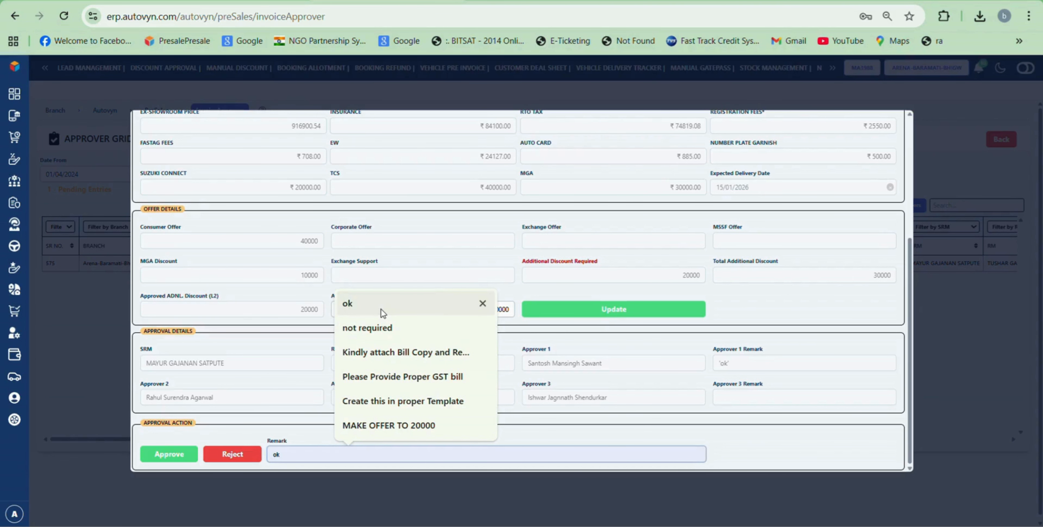
pyautogui.click(382, 309)
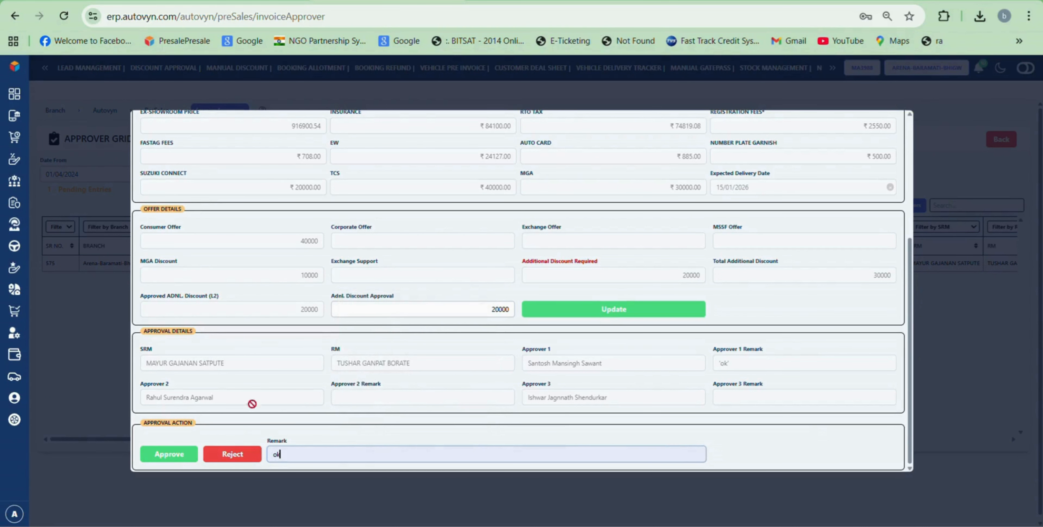
pyautogui.click(170, 455)
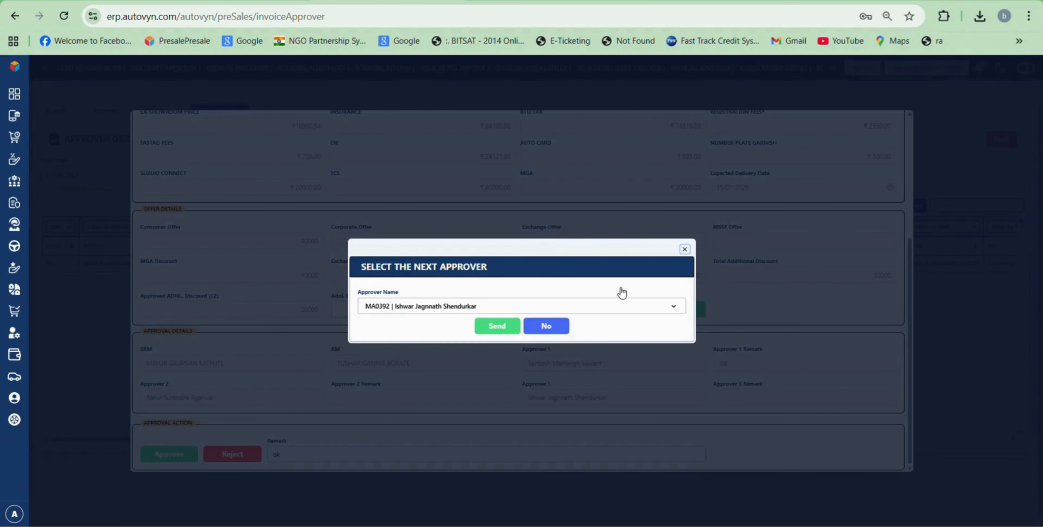
pyautogui.click(674, 308)
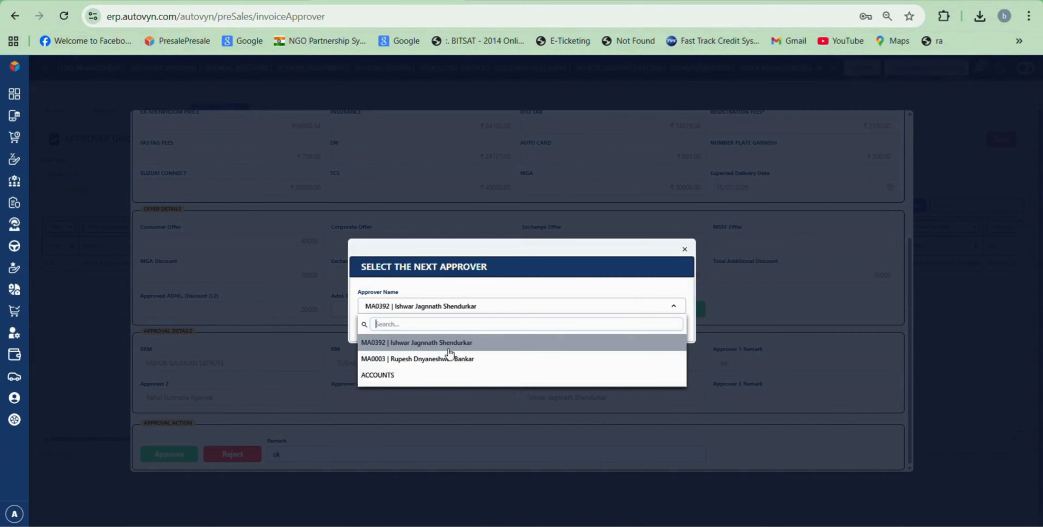
pyautogui.click(421, 375)
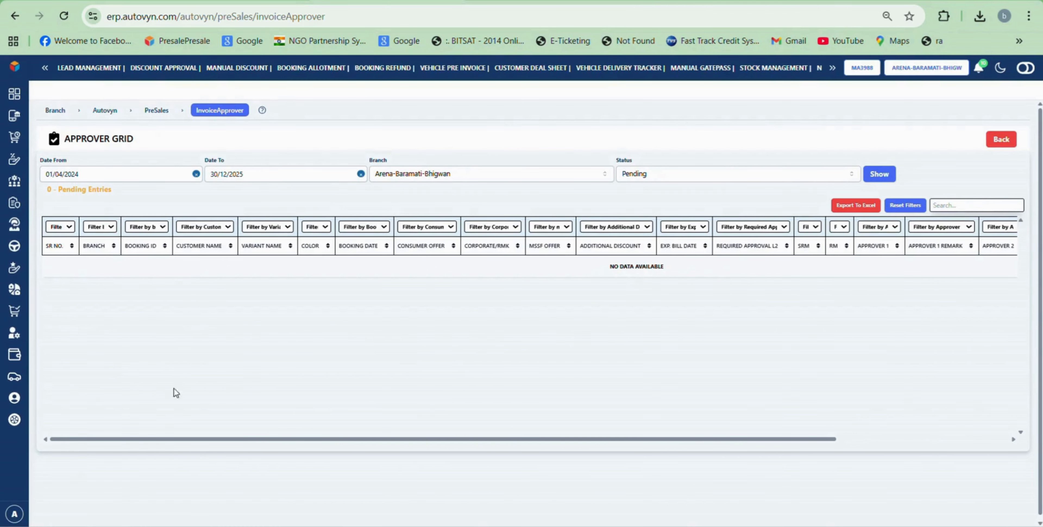
# Step: Log out and fill in the admin username and its password on the login page
pyautogui.moveTo(61, 517)
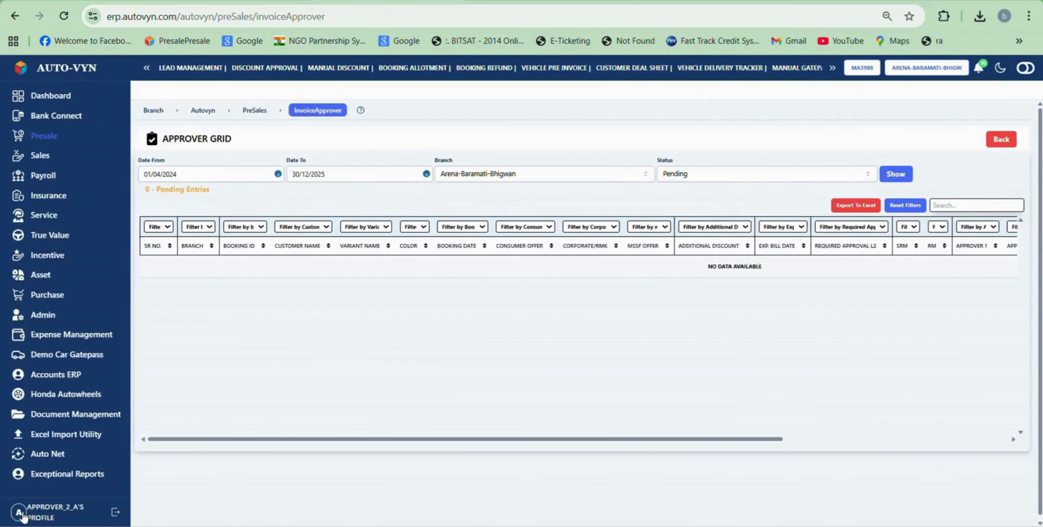
pyautogui.click(109, 513)
pyautogui.click(184, 512)
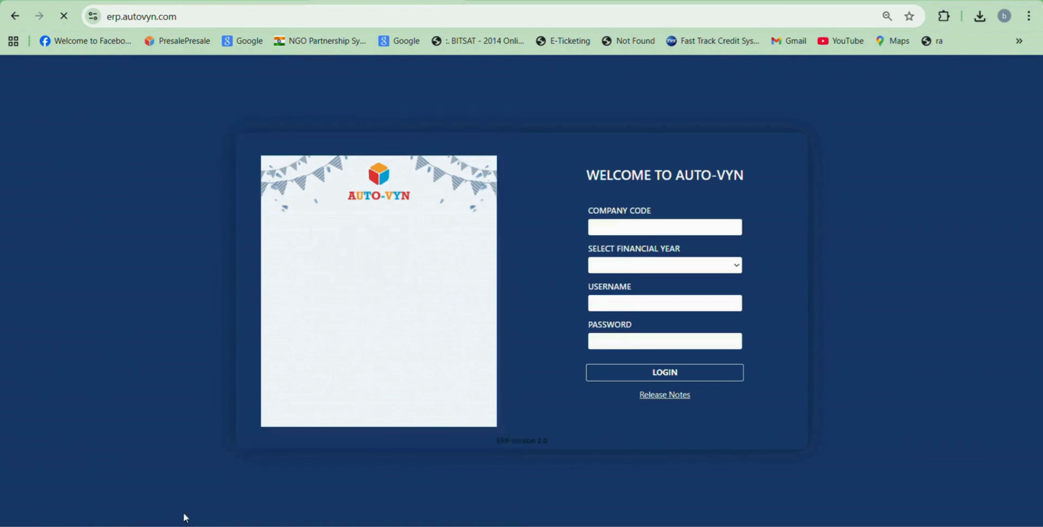
pyautogui.moveTo(644, 304); pyautogui.dragTo(577, 311)
pyautogui.write('admin')
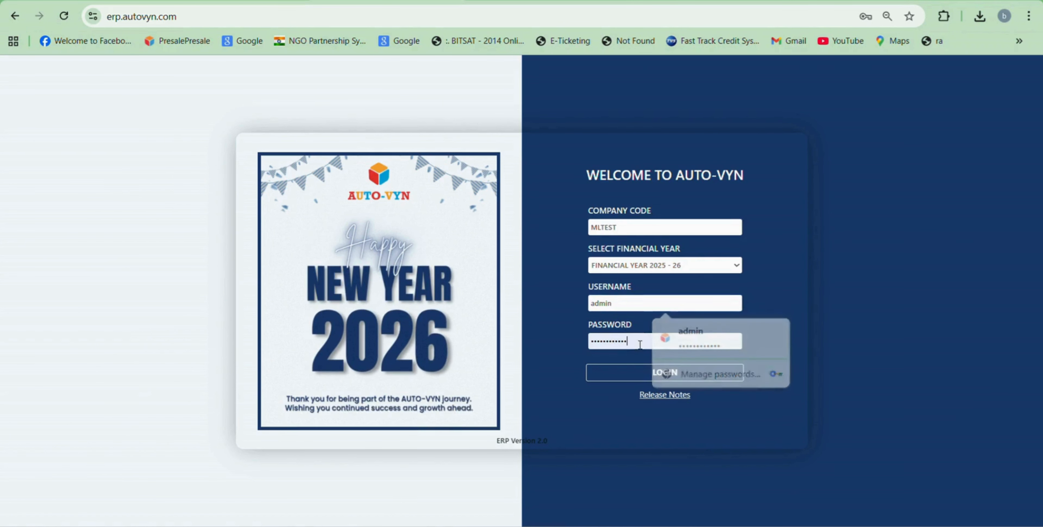
pyautogui.moveTo(640, 344); pyautogui.dragTo(555, 345)
pyautogui.press('BackSpace')
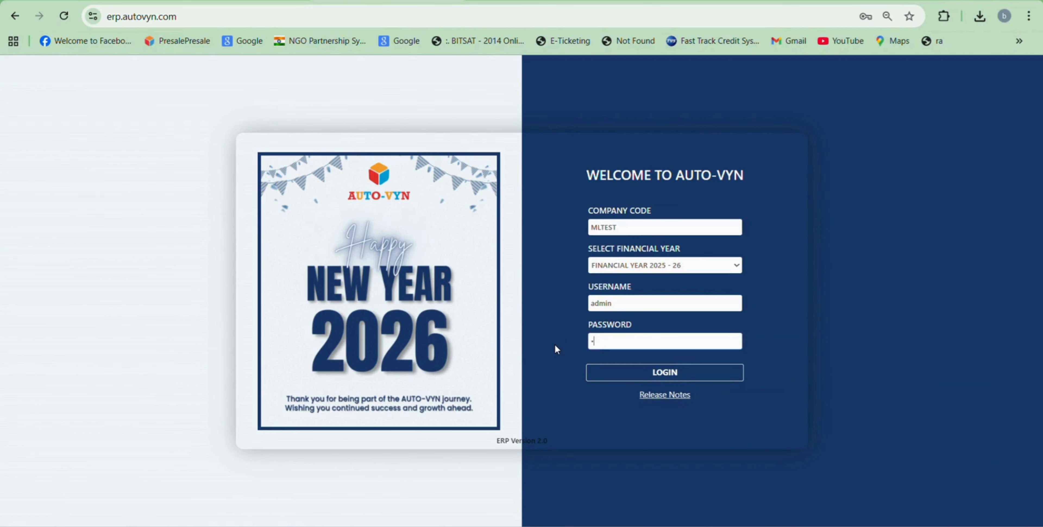
pyautogui.write('admin')
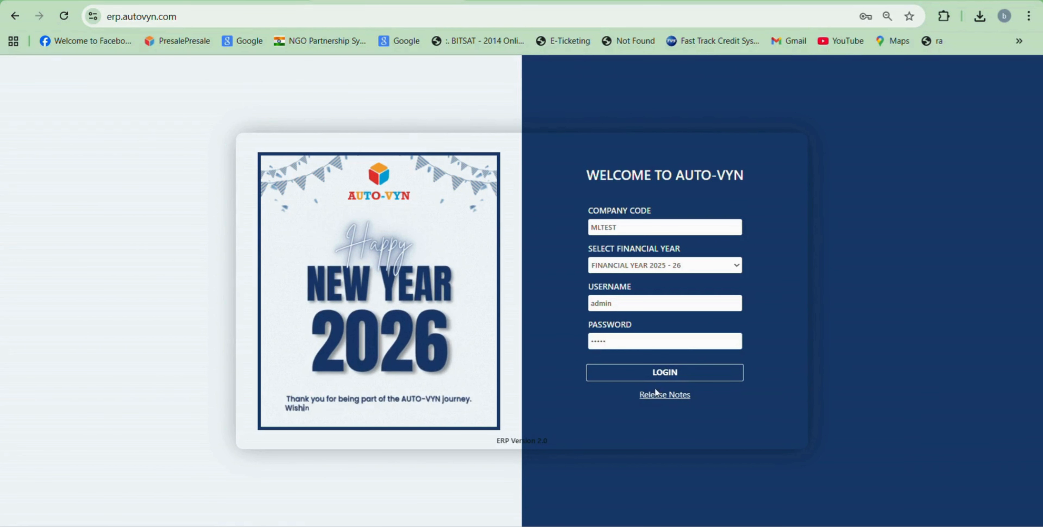
# Step: Log in, decline the browser password update, and enter the Arena-Baramati-Bhigwan location
pyautogui.click(667, 372)
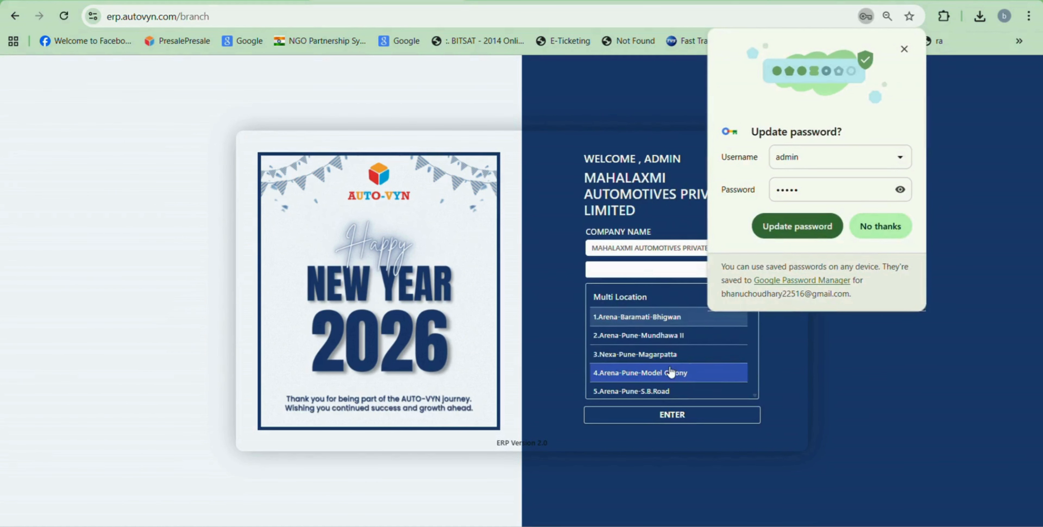
pyautogui.click(881, 235)
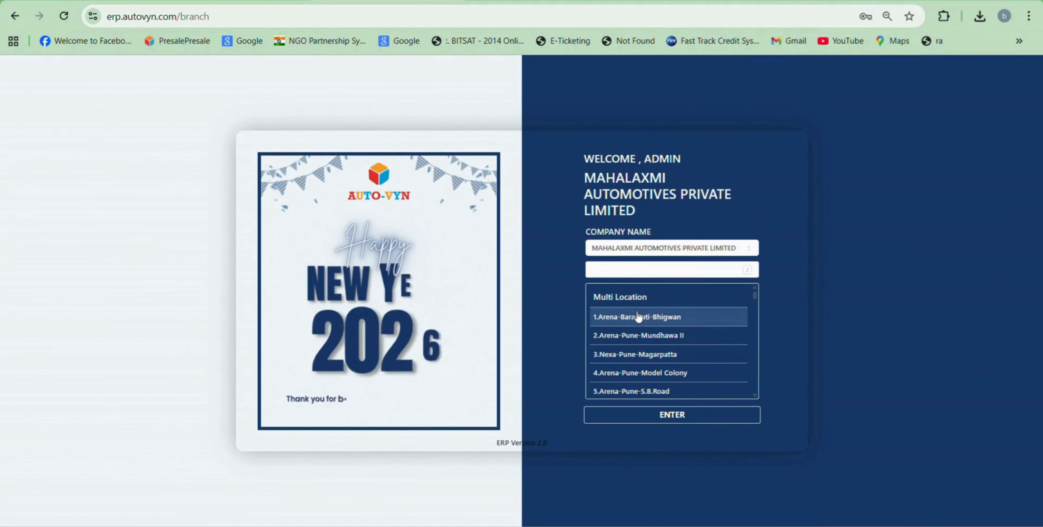
pyautogui.click(630, 299)
pyautogui.click(653, 415)
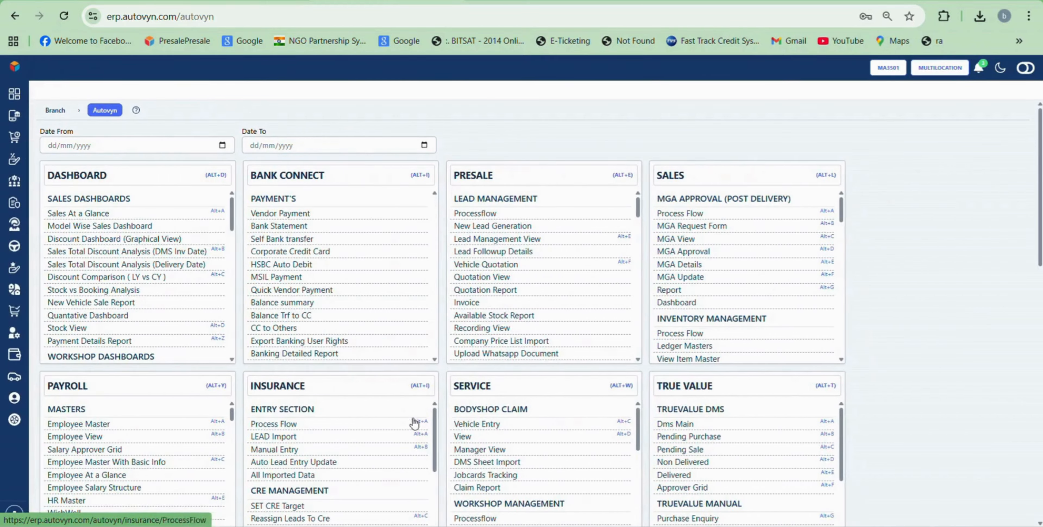
# Step: Open Presale > Vehicle Pre Invoice > Accounts Approval and scroll right along the pending Ertiga VXI CNG row
pyautogui.moveTo(26, 124)
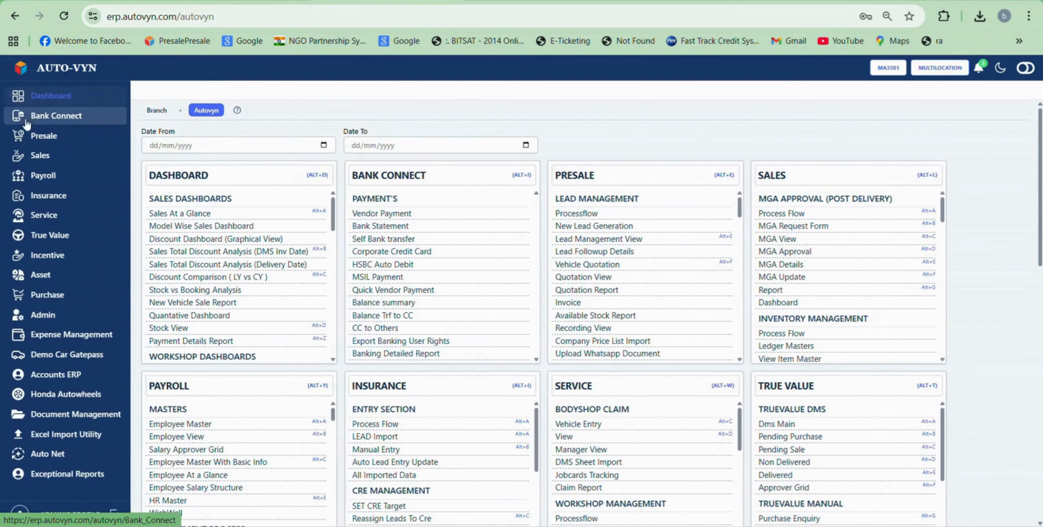
pyautogui.click(37, 138)
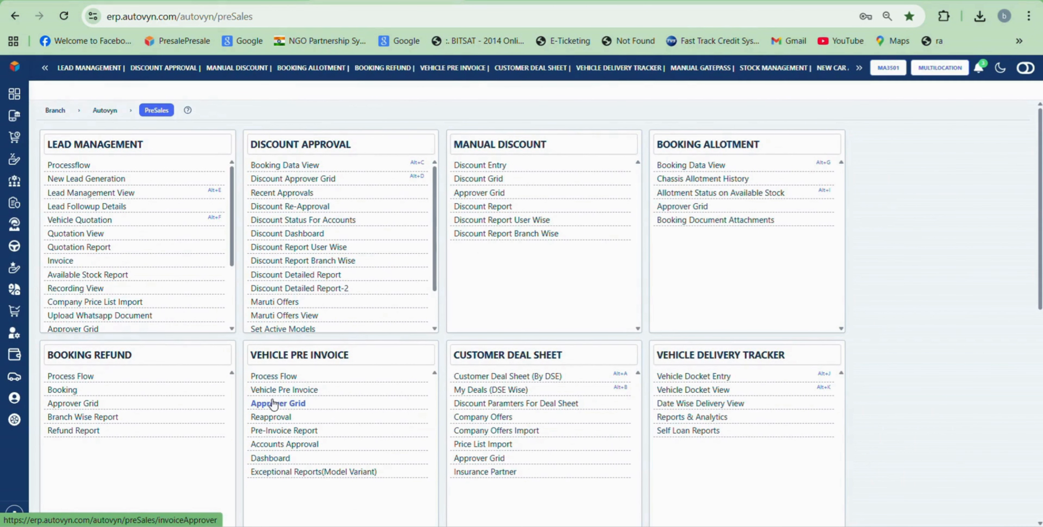
pyautogui.click(288, 444)
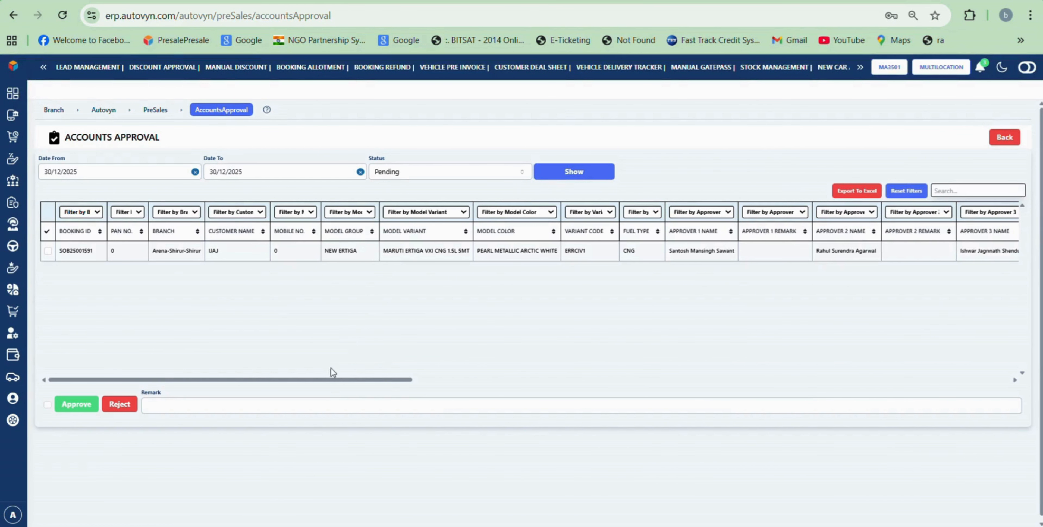
pyautogui.moveTo(331, 378); pyautogui.dragTo(170, 352)
# Step: Tick the NEW ERTIGA booking, approve it for accounts, and acknowledge the Approved Successfully dialog
pyautogui.click(49, 252)
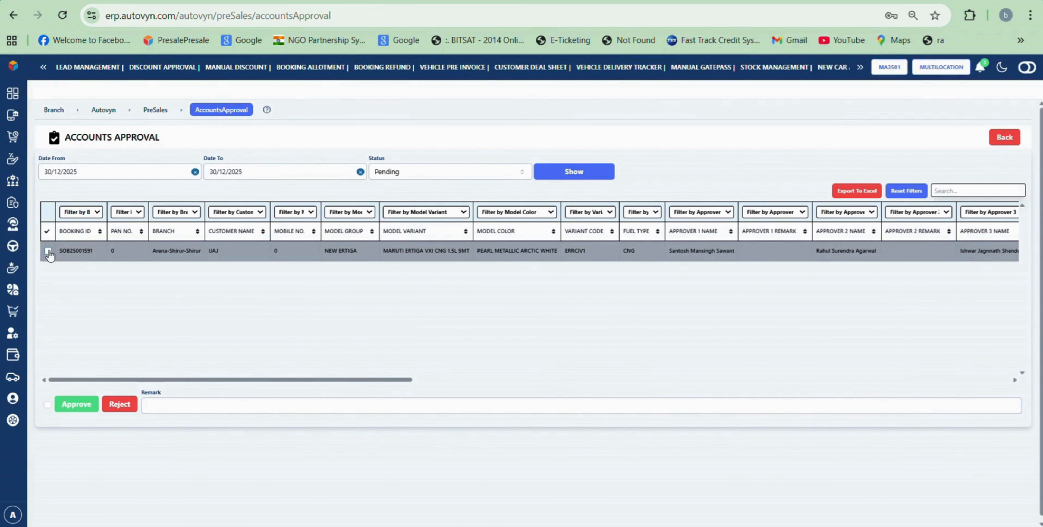
pyautogui.click(49, 252)
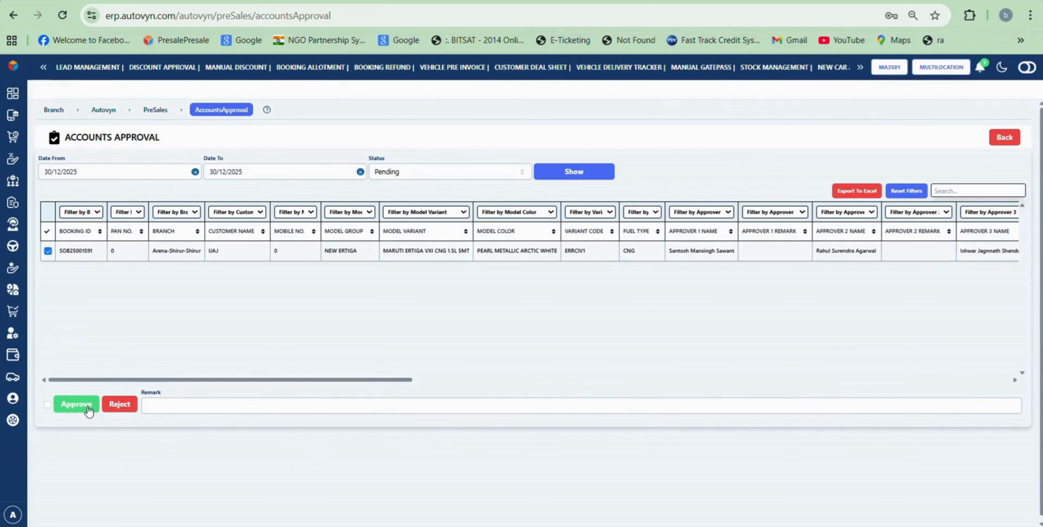
pyautogui.click(47, 406)
pyautogui.click(69, 406)
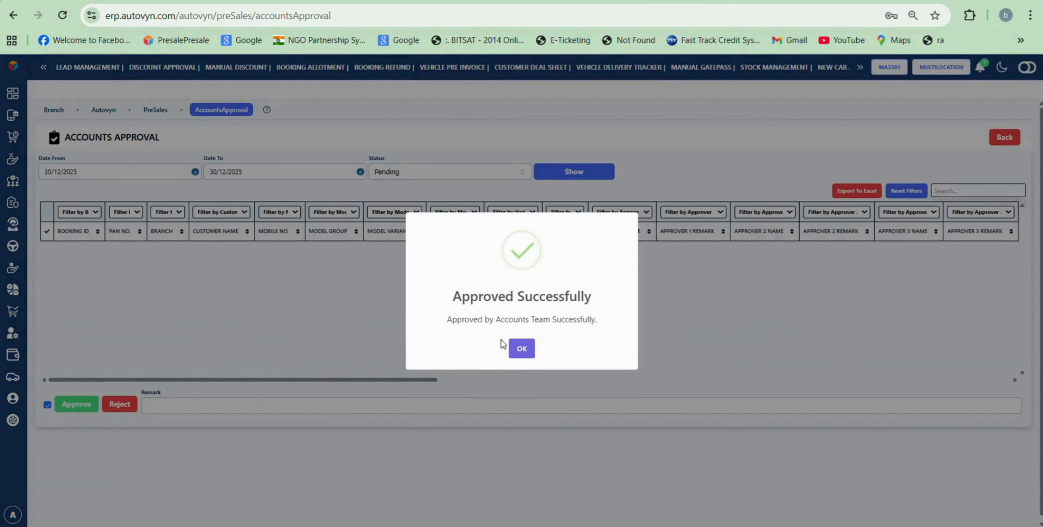
pyautogui.click(523, 348)
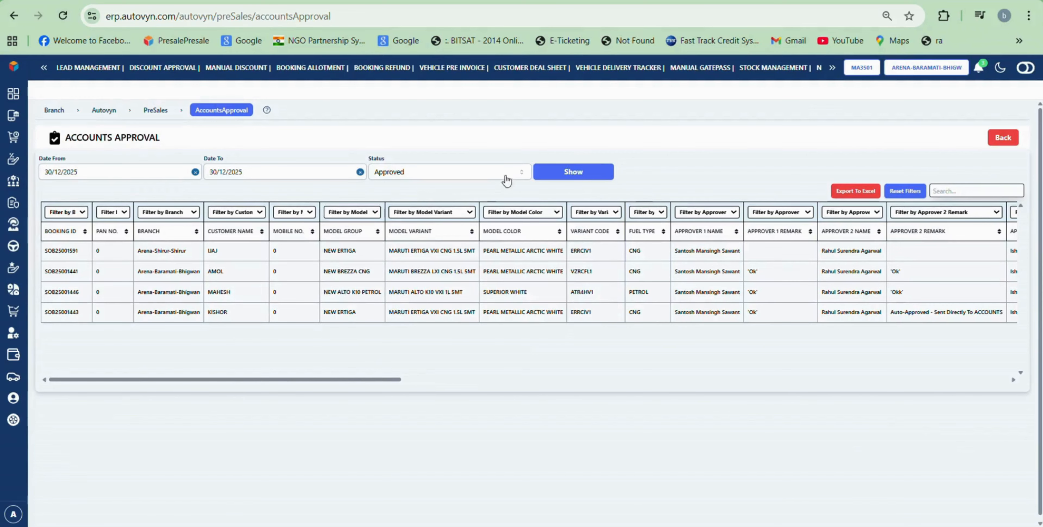
# Step: Filter the 30/12/2025 list to Approved status and scroll to the Invoice Print and RTO Invoice columns
pyautogui.click(520, 174)
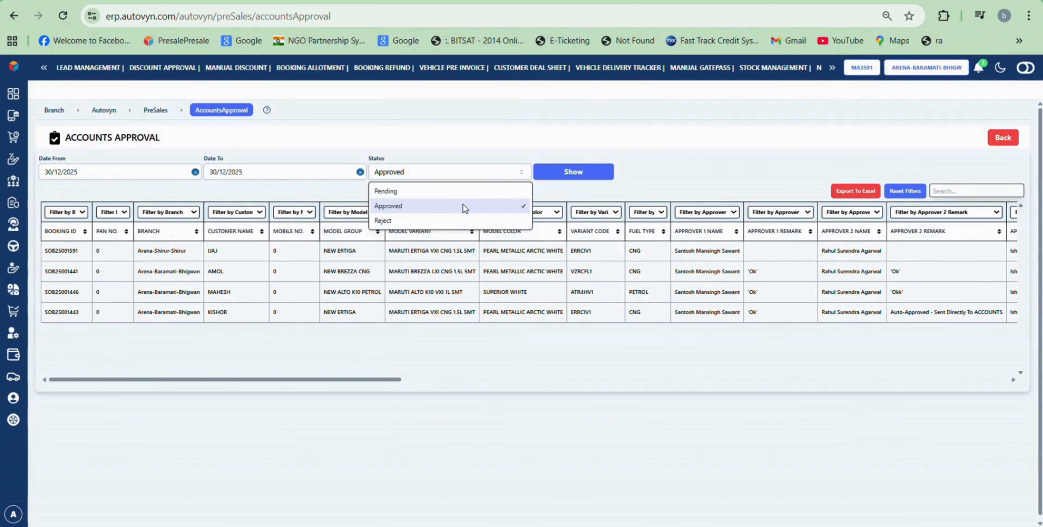
pyautogui.click(441, 193)
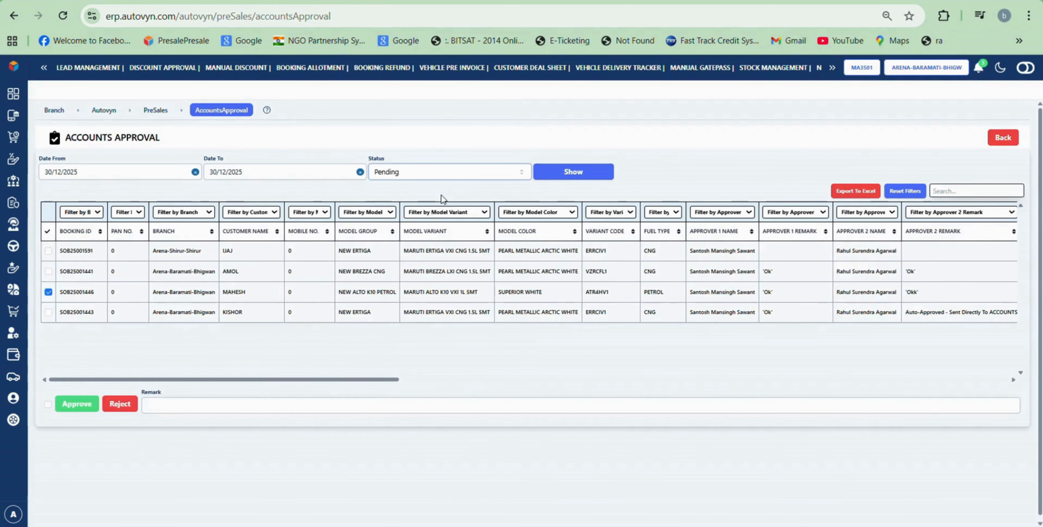
pyautogui.click(514, 174)
pyautogui.click(463, 205)
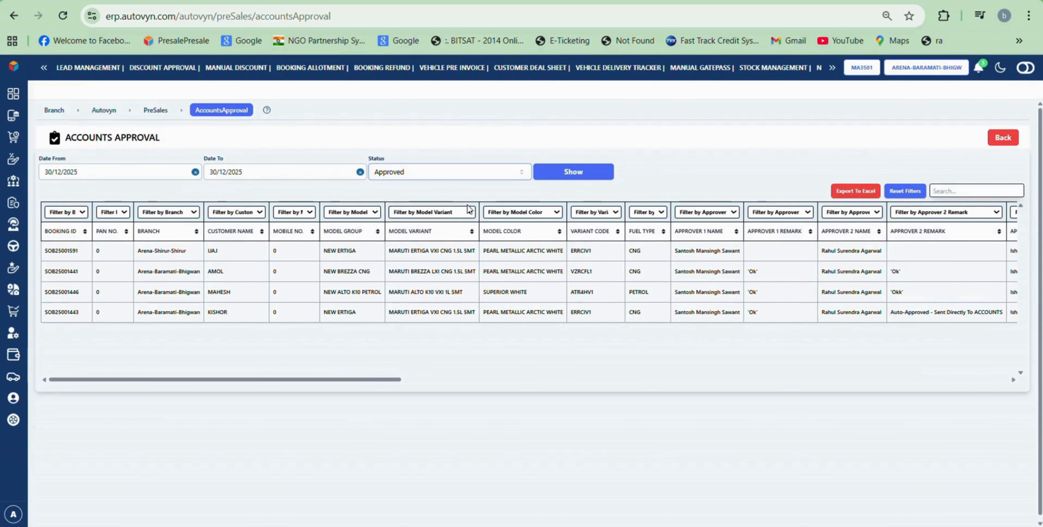
pyautogui.click(572, 172)
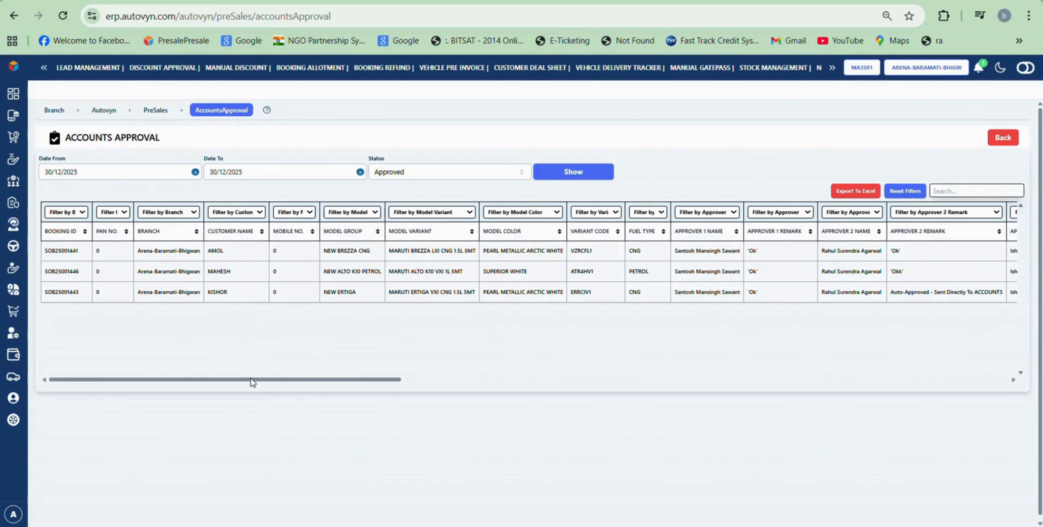
pyautogui.rightClick(271, 379)
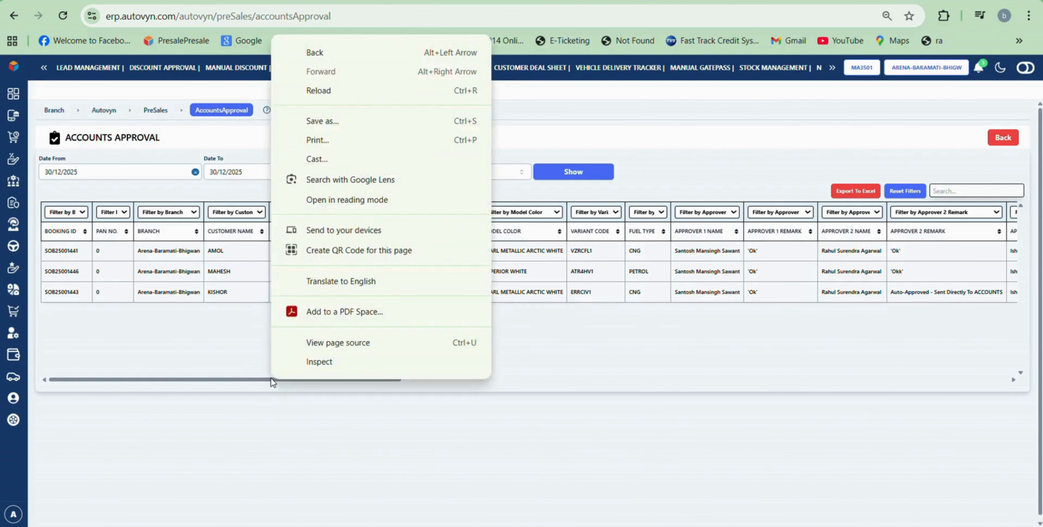
pyautogui.click(272, 398)
pyautogui.hscroll(4, 321, 396)
pyautogui.hscroll(10, 357, 393)
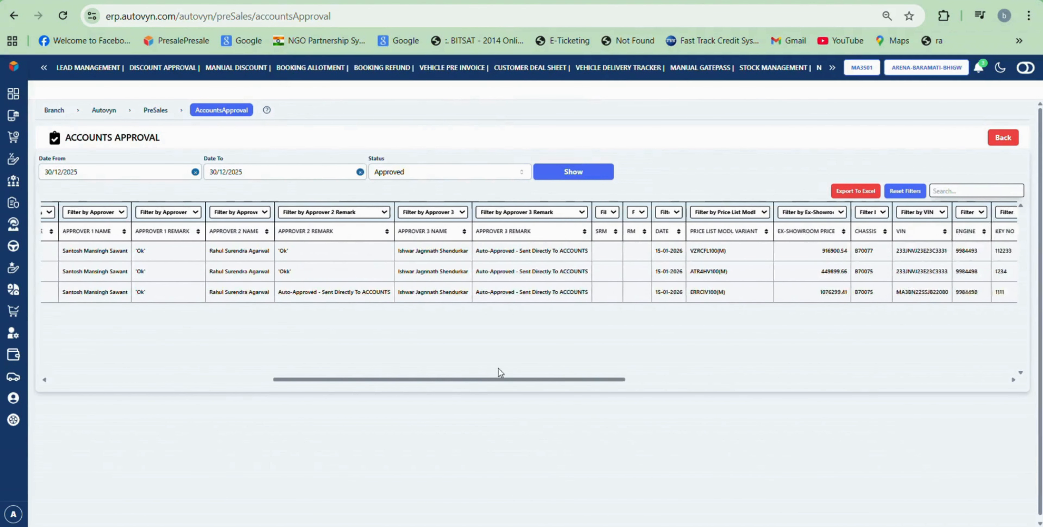
pyautogui.moveTo(891, 344); pyautogui.dragTo(932, 351)
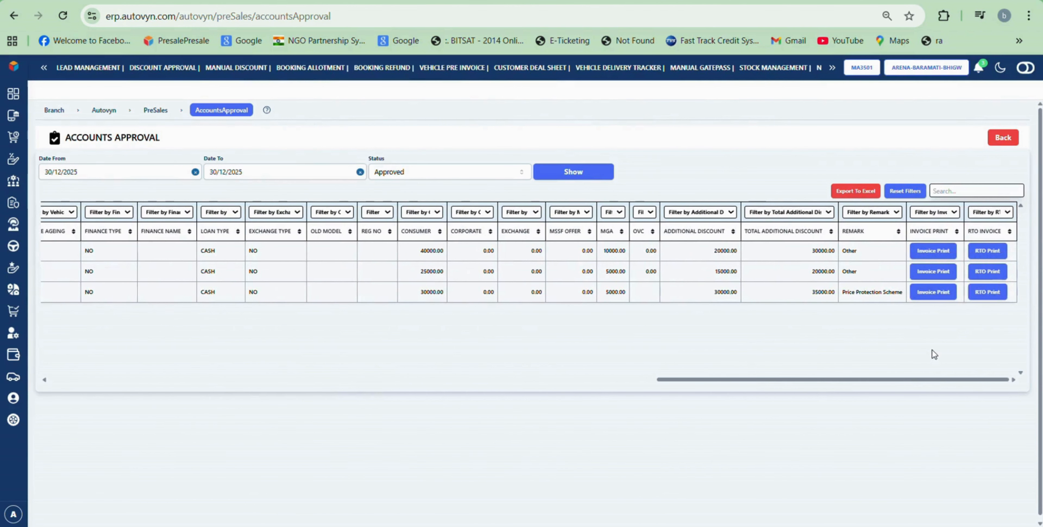
# Step: Preview the first booking's invoice and RTO tax invoice, cancelling each print dialog
pyautogui.click(929, 253)
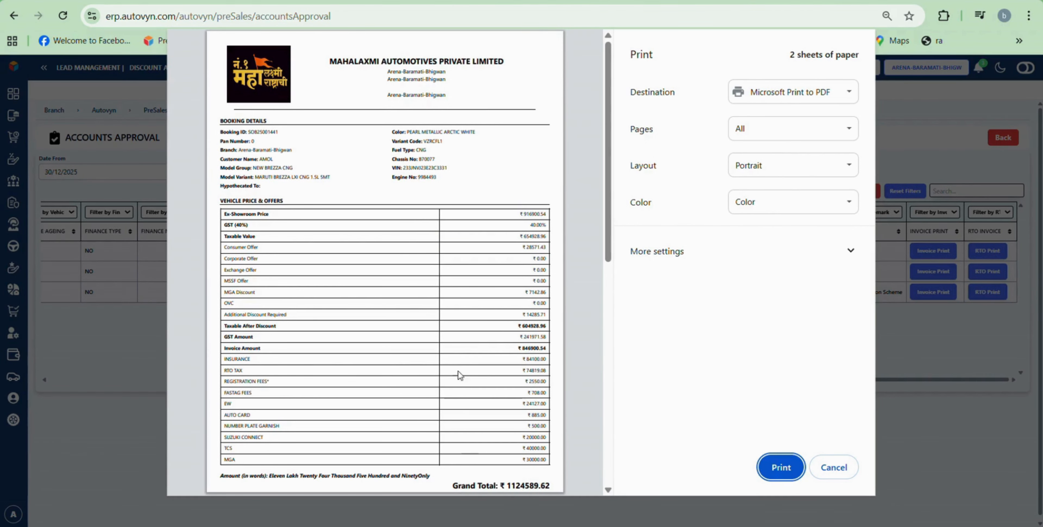
pyautogui.click(833, 473)
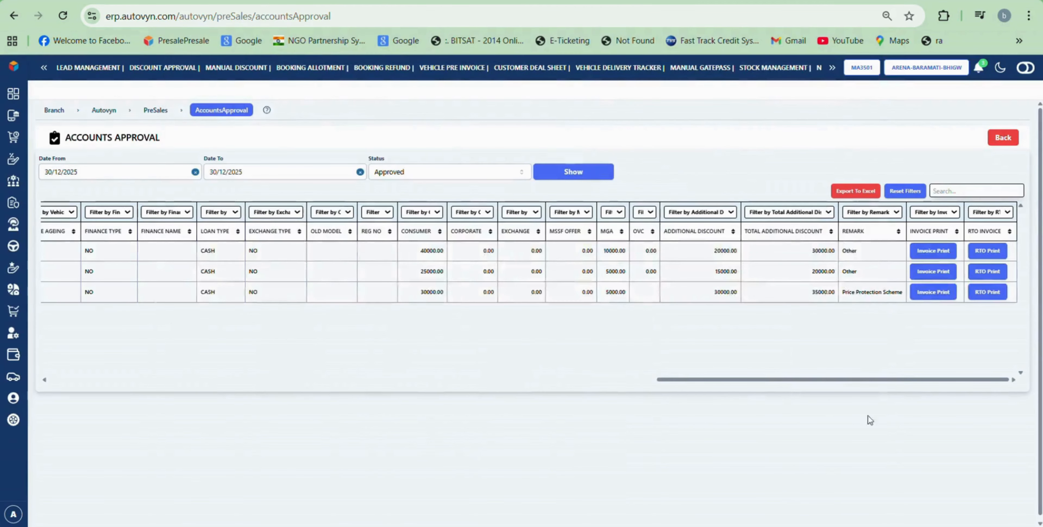
pyautogui.click(989, 256)
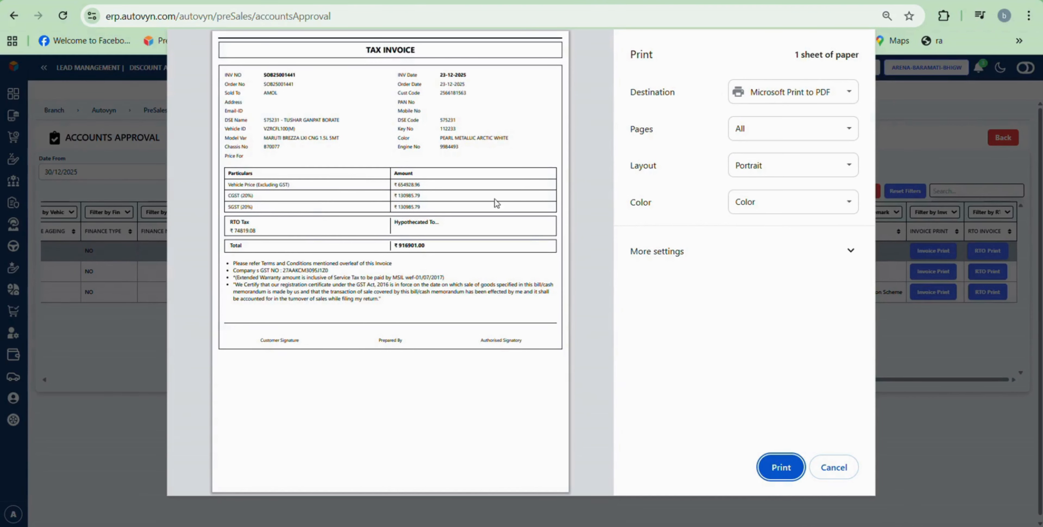
pyautogui.click(835, 468)
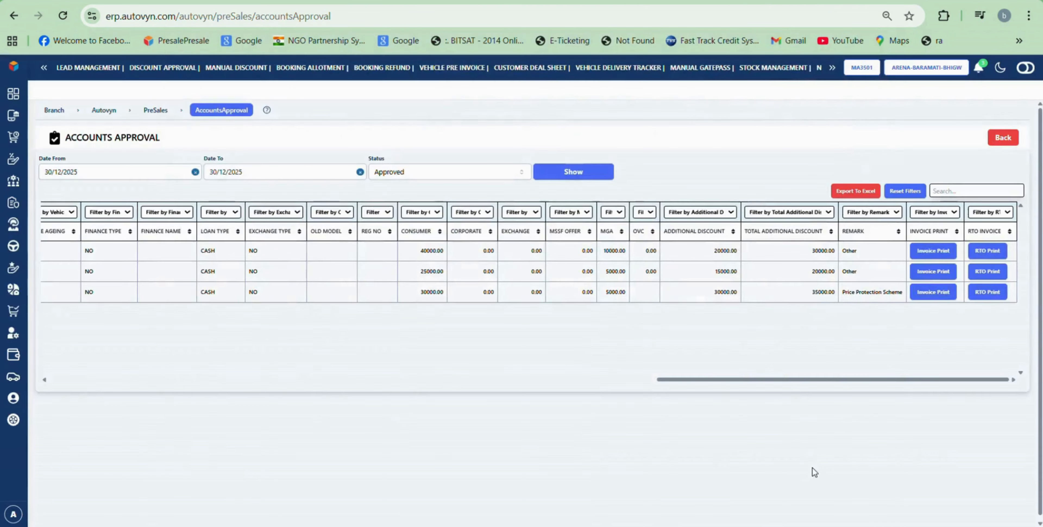
# Step: Log out of the administrator account via the Admin profile panel
pyautogui.moveTo(14, 305)
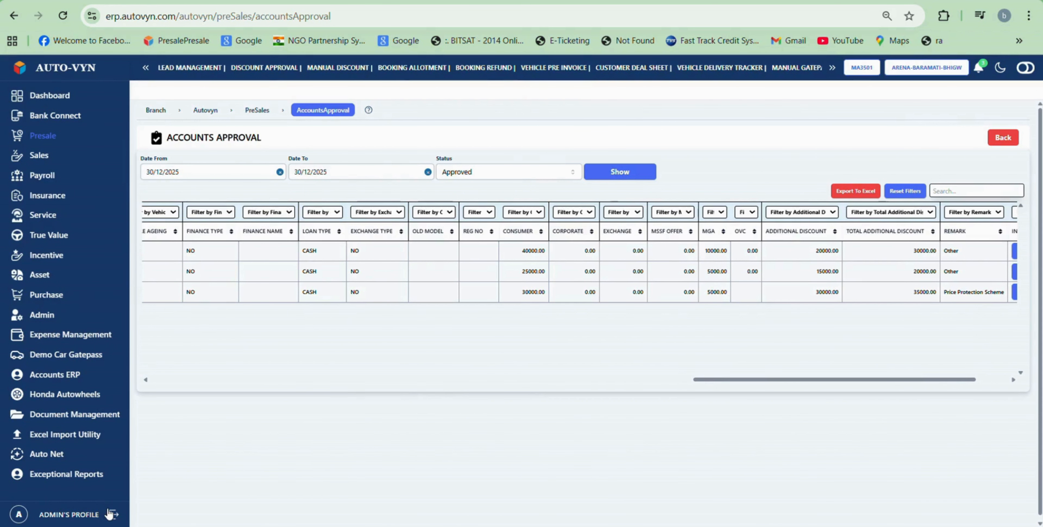
pyautogui.moveTo(25, 514)
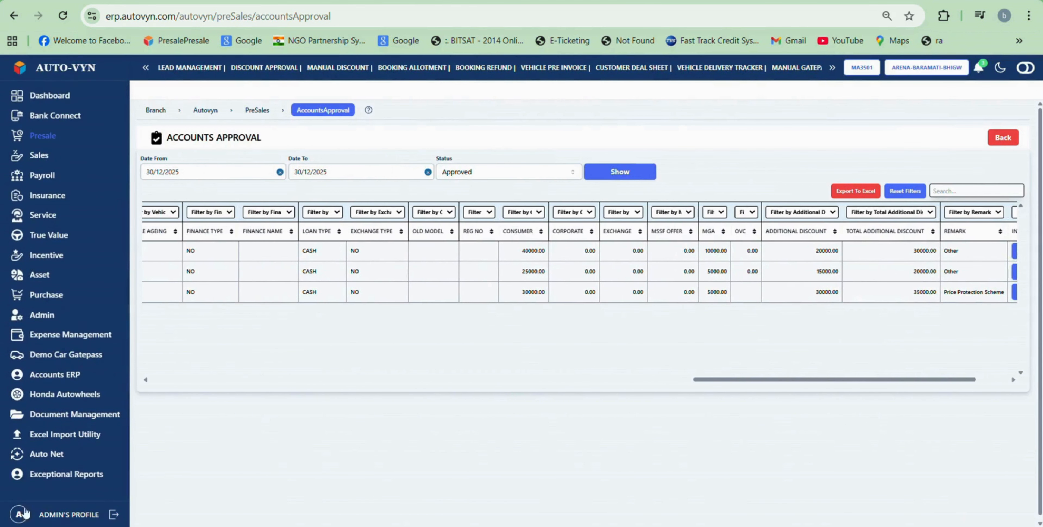
pyautogui.click(113, 515)
pyautogui.click(168, 510)
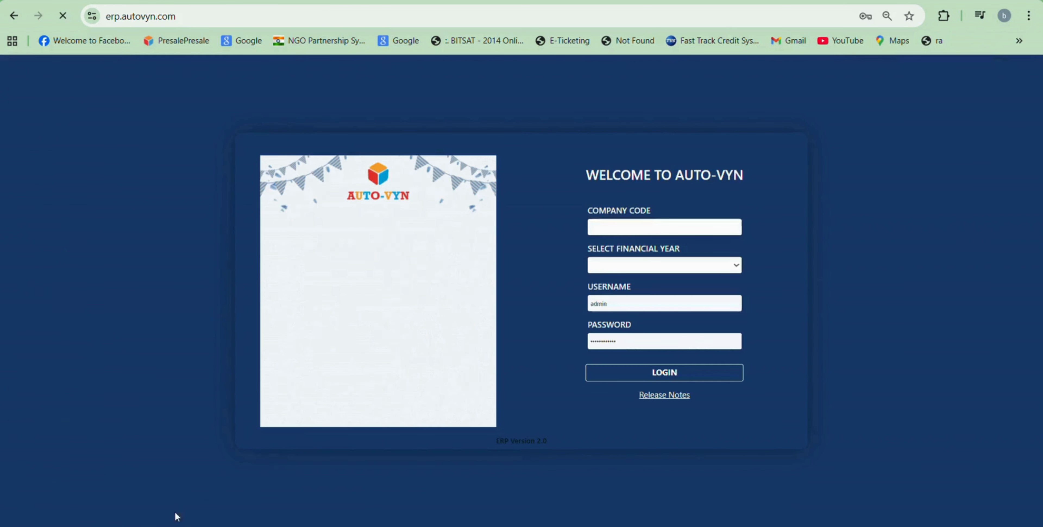